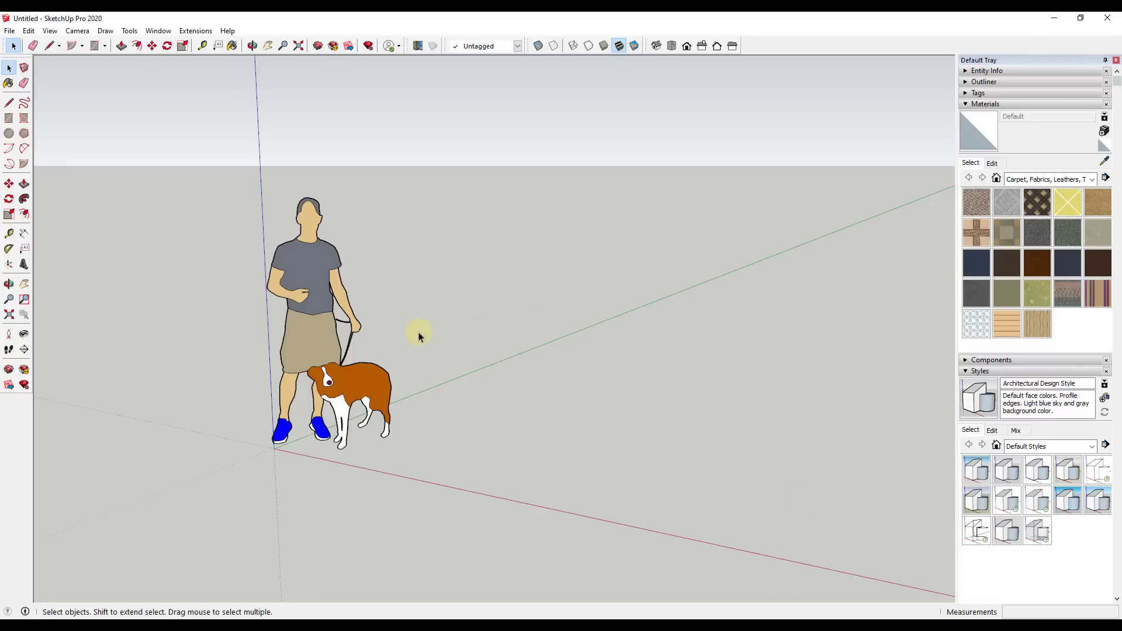
- Draw a 25' by 30' floor rectangle starting at the origin
scroll(419, 332, down, 2)
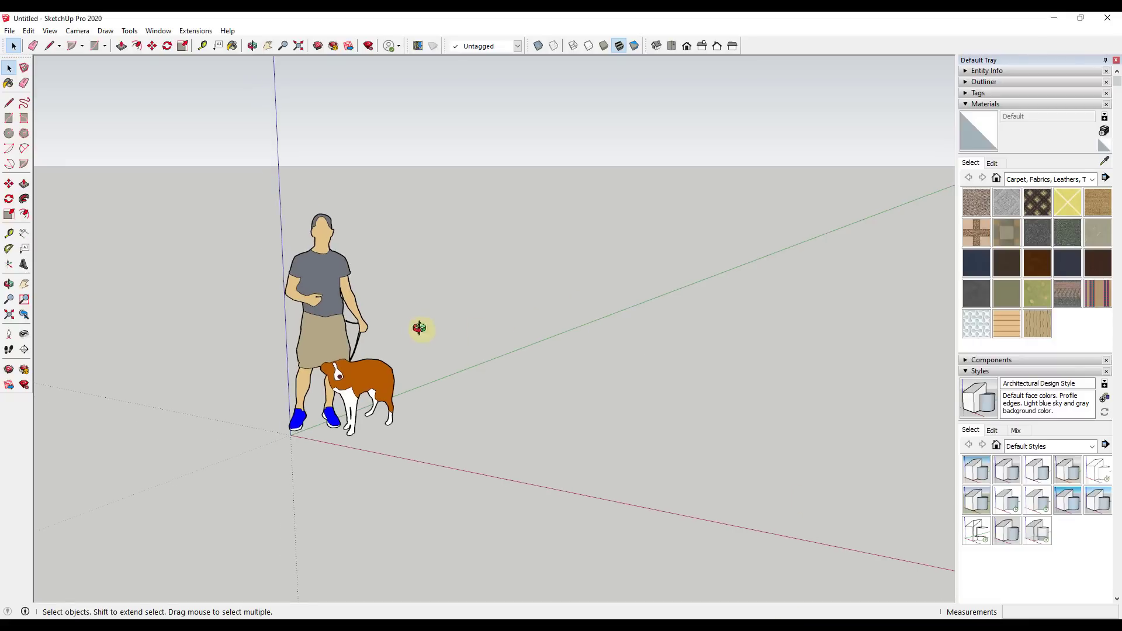
middle_drag(418, 333, 413, 363)
key(r)
click(290, 436)
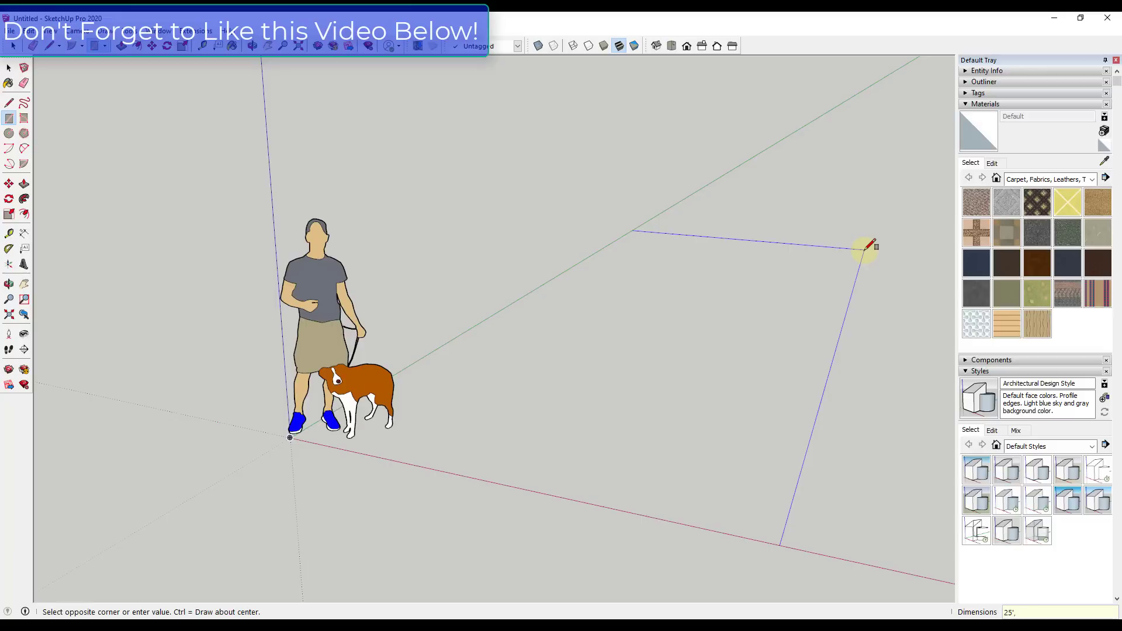
text(25',30')
key(Return)
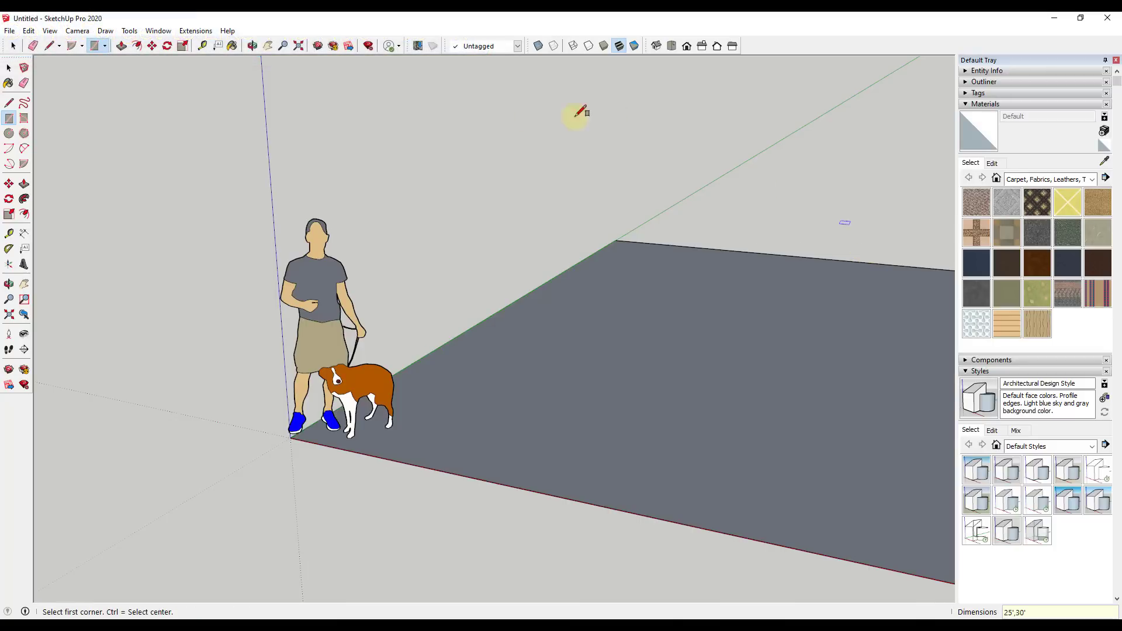
- Offset the floor outline inward to create a narrow border strip
scroll(535, 178, down, 3)
middle_drag(664, 224, 694, 321)
key(space)
key(f)
click(717, 287)
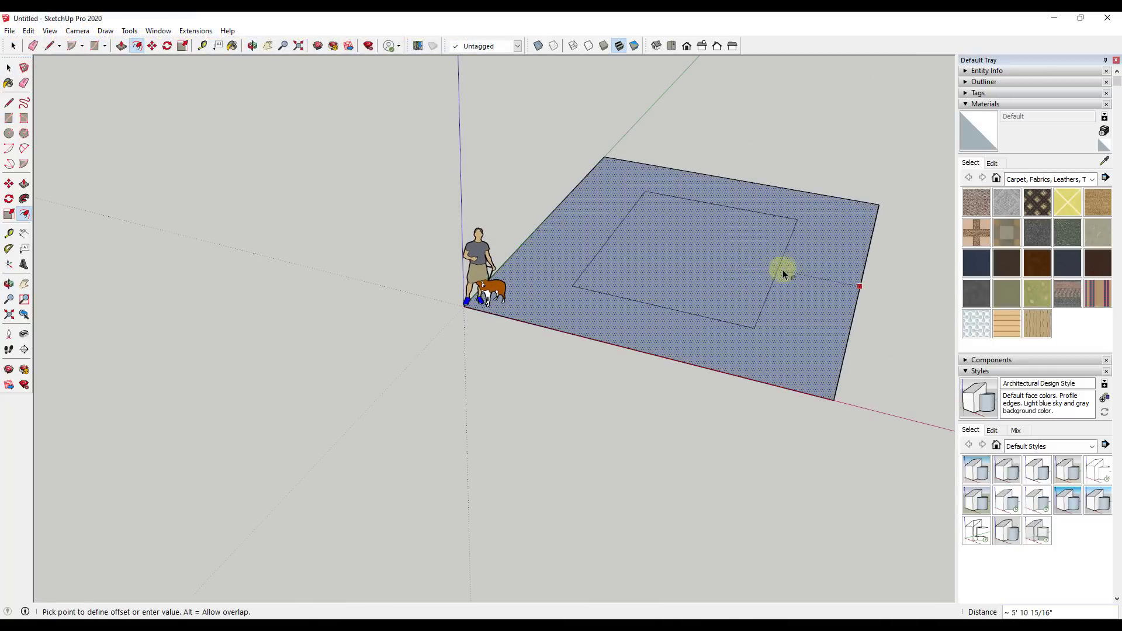
click(842, 286)
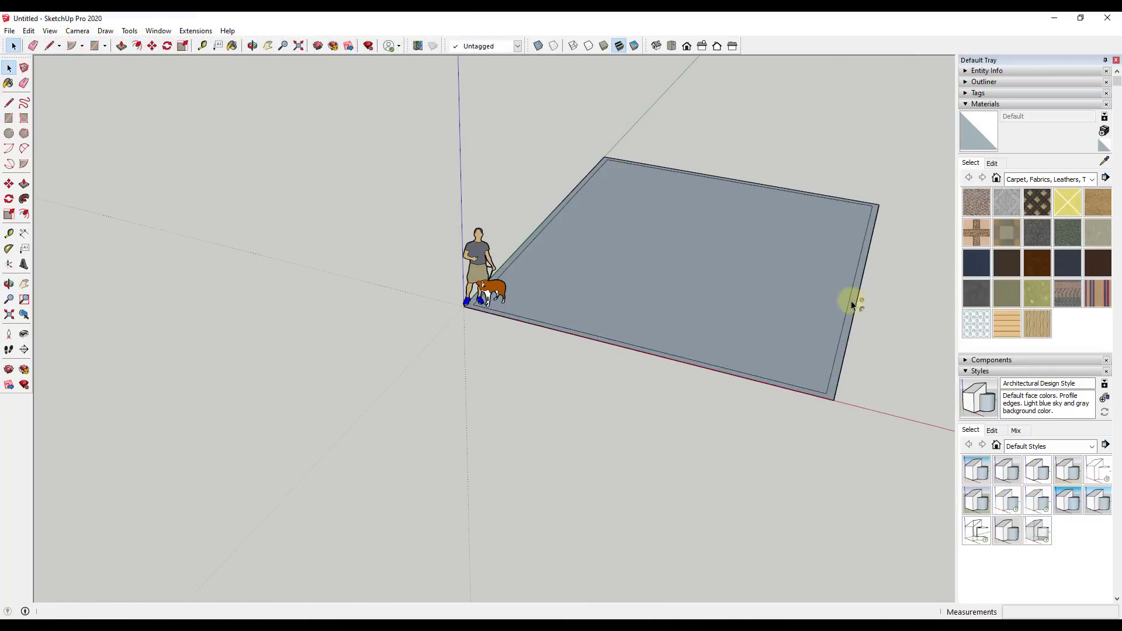
- Push/Pull the border strip up 10' to form the walls
key(space)
key(p)
click(848, 317)
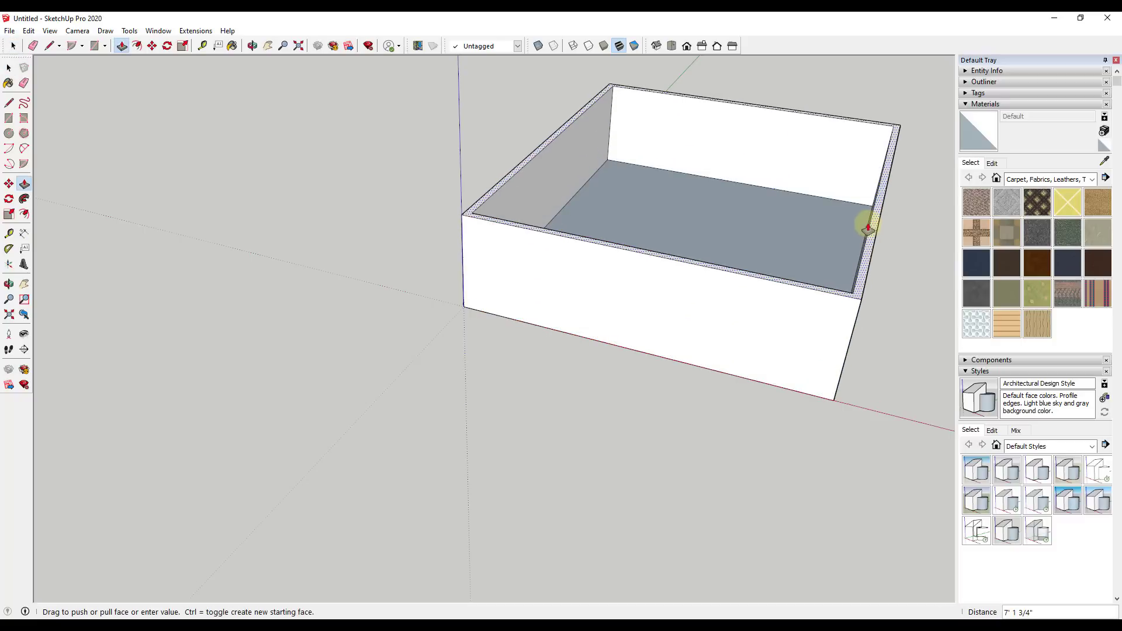
text(10')
key(Return)
scroll(676, 196, down, 5)
middle_drag(848, 292, 707, 253)
scroll(756, 237, up, 3)
- Place Tape Measure guides marking the door's side and height on the front wall
key(space)
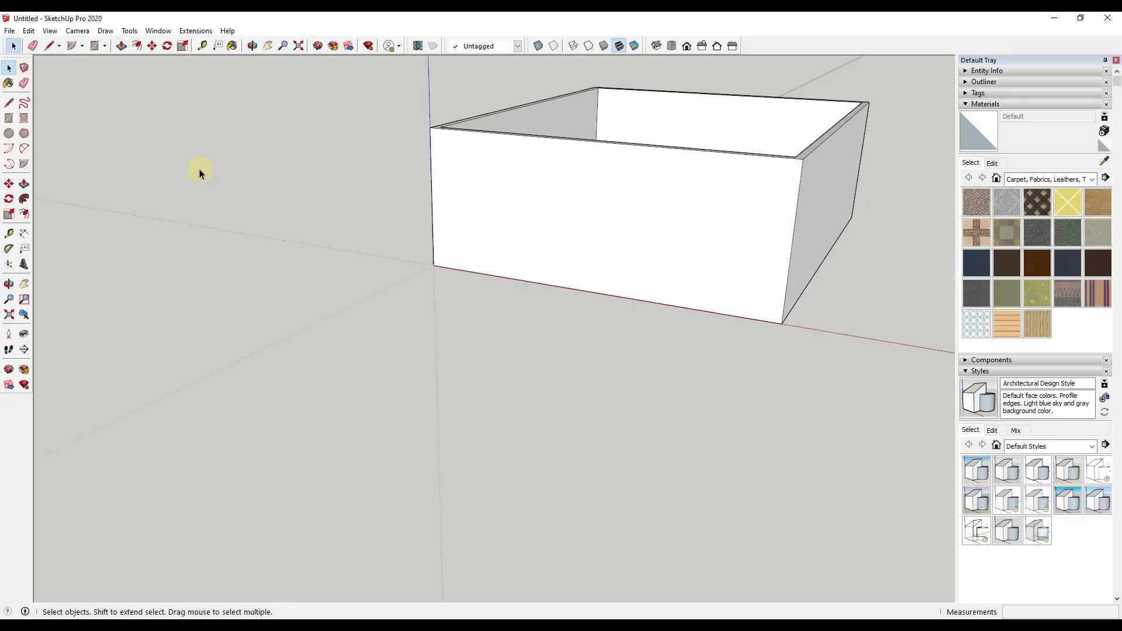
click(9, 232)
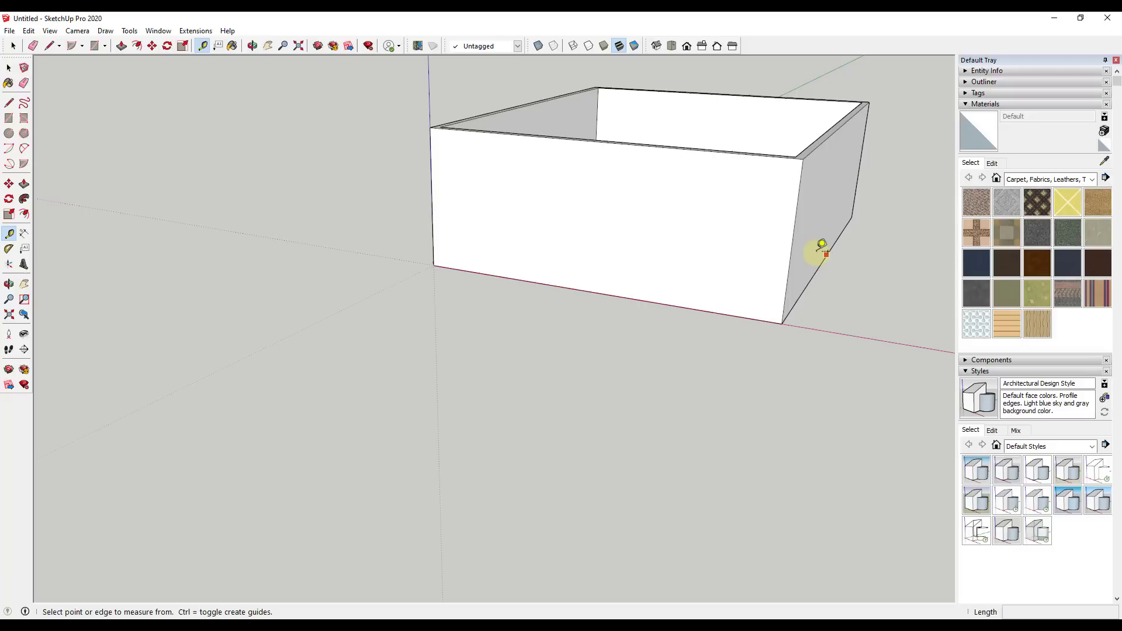
click(793, 244)
click(769, 240)
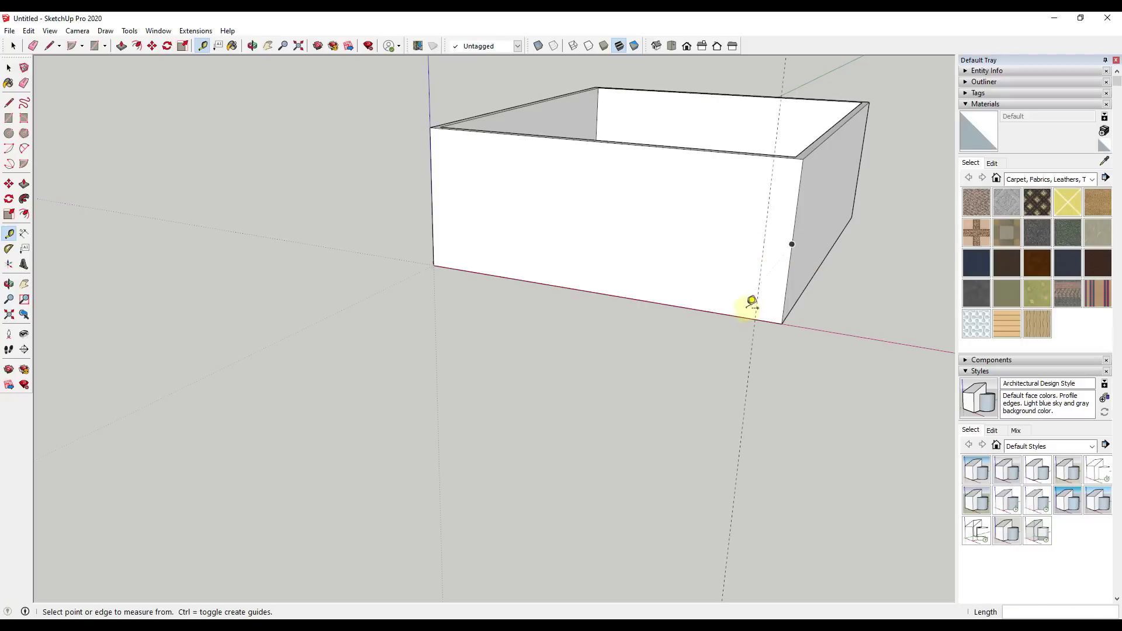
click(730, 315)
click(722, 201)
- Push the guide-bounded door panel 6" inward to cut the doorway through the wall
key(p)
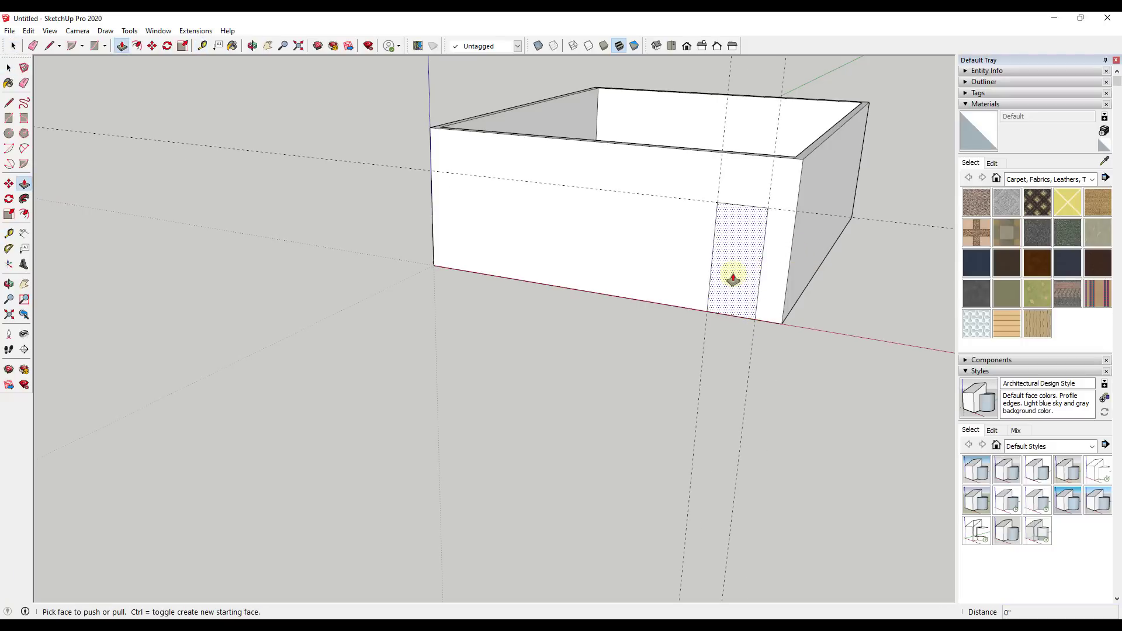
click(733, 280)
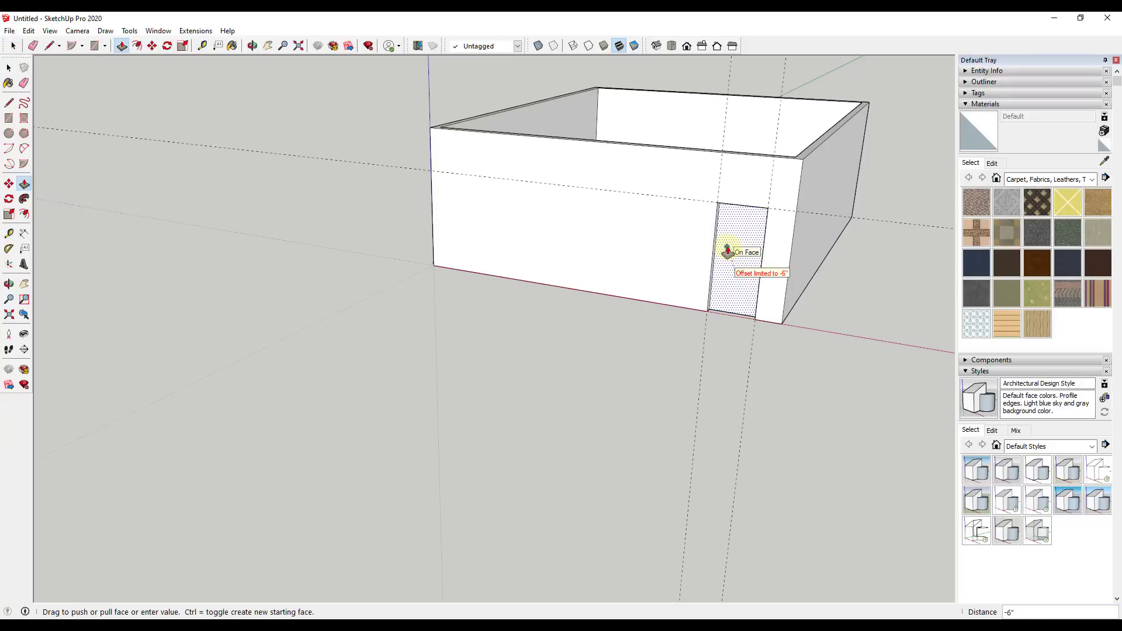
click(734, 254)
middle_drag(830, 250, 800, 183)
scroll(752, 218, up, 5)
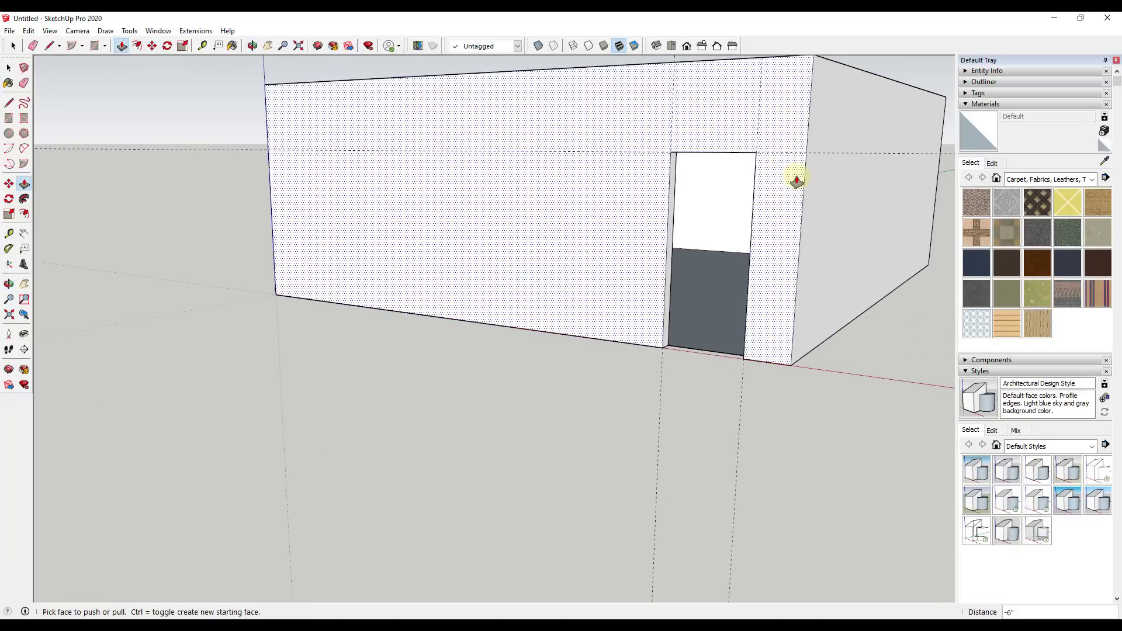
key(space)
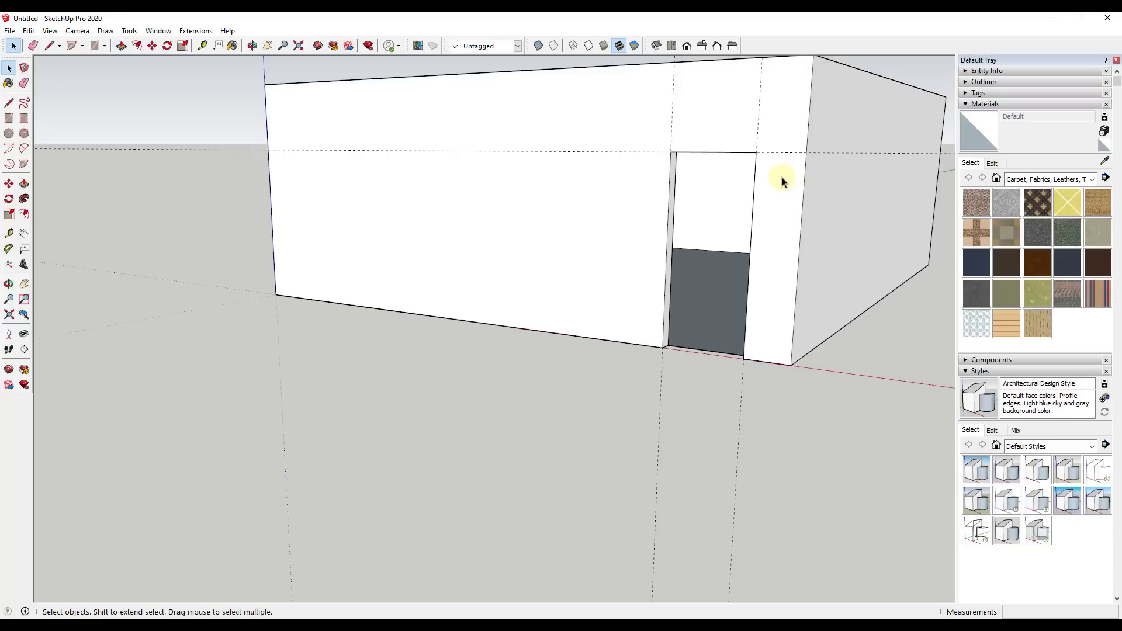
scroll(728, 234, down, 3)
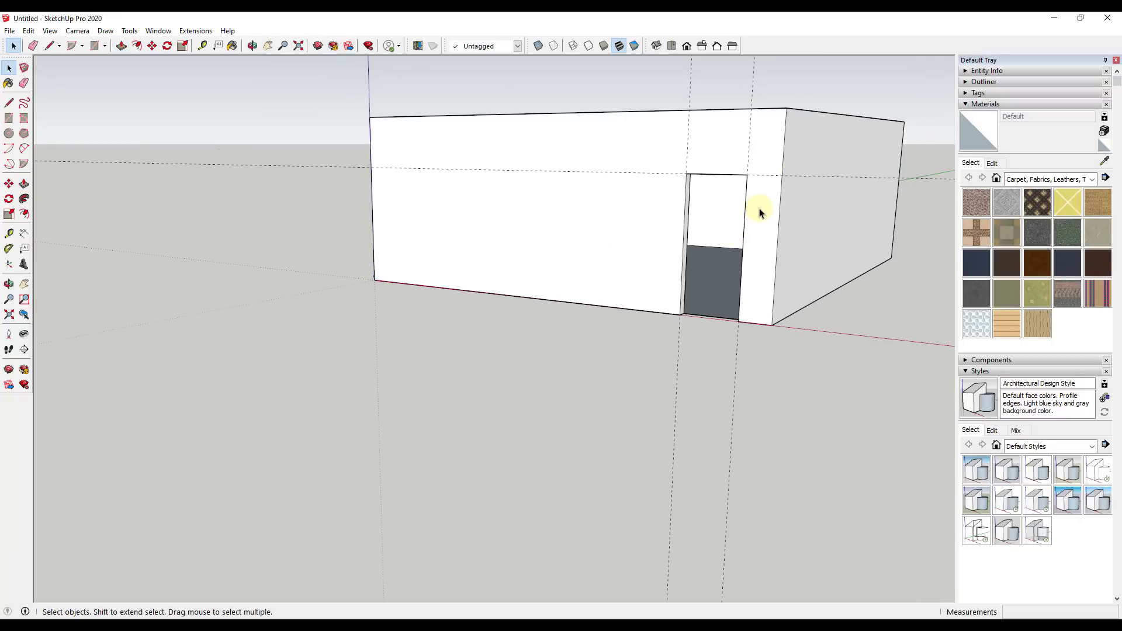
middle_drag(777, 213, 778, 225)
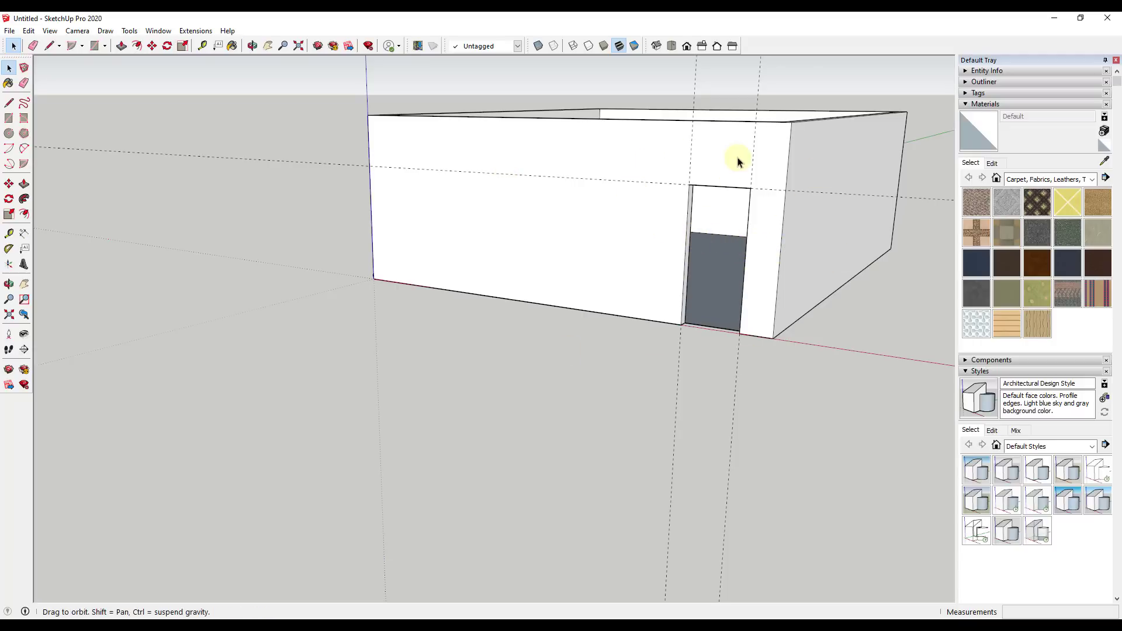
middle_drag(739, 160, 656, 170)
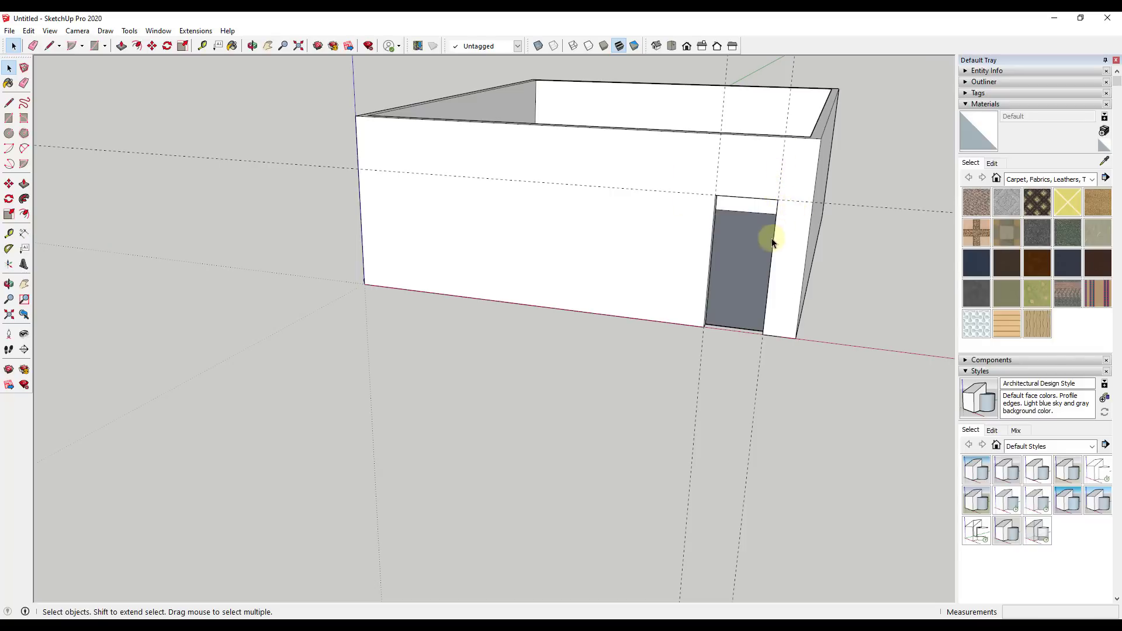
middle_drag(797, 264, 856, 204)
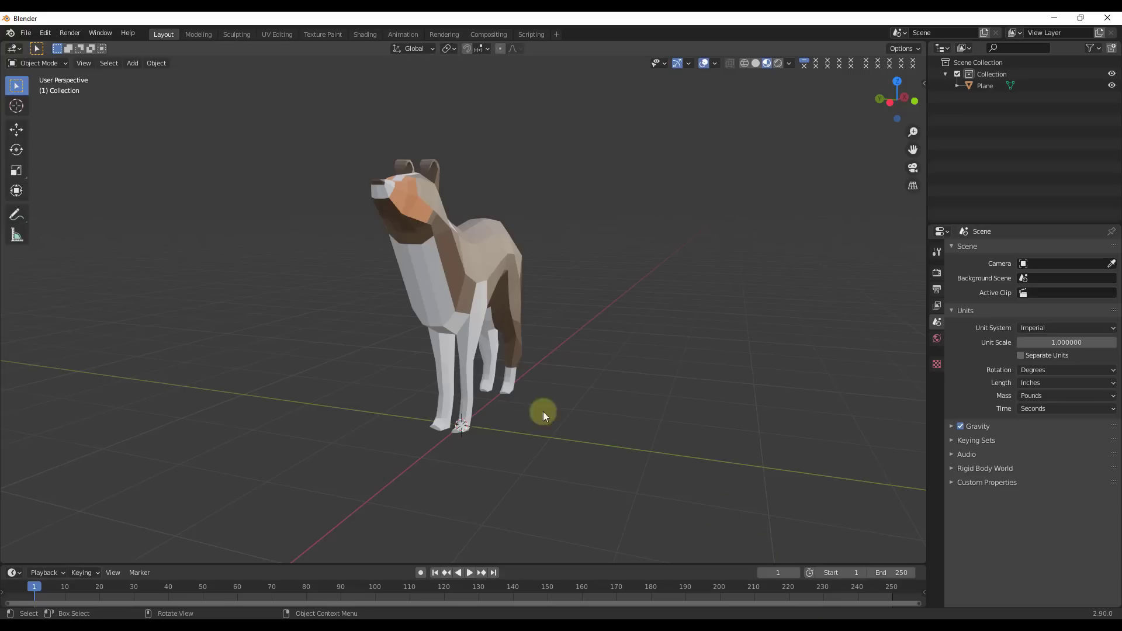
- Add a 300" mesh plane beneath the dog model as the floor
scroll(543, 412, down, 3)
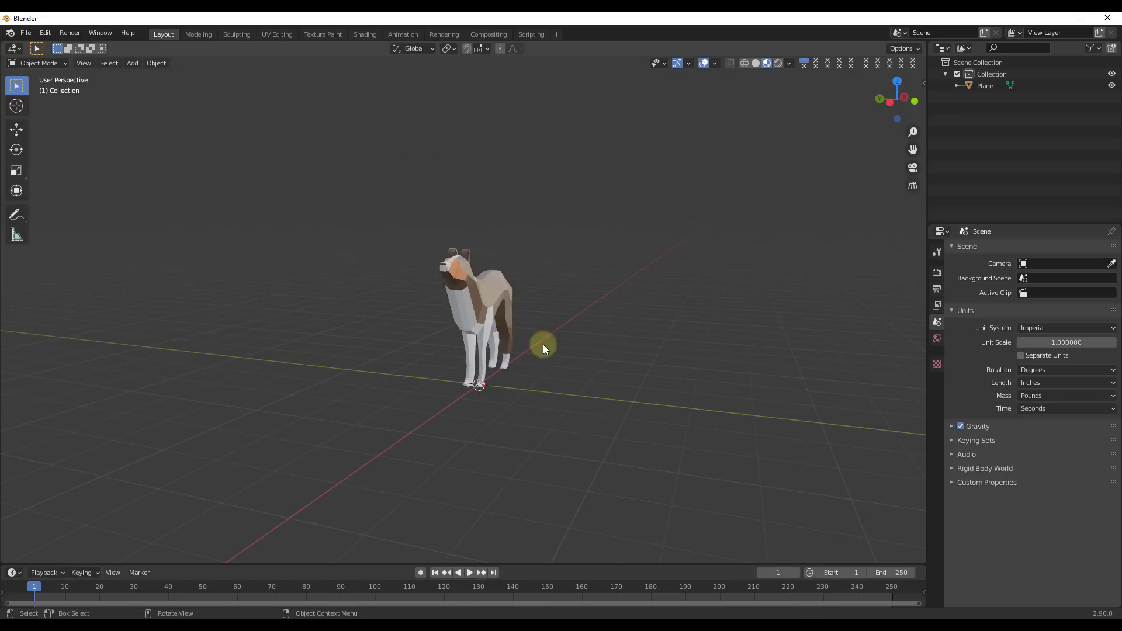
middle_drag(691, 375, 597, 393)
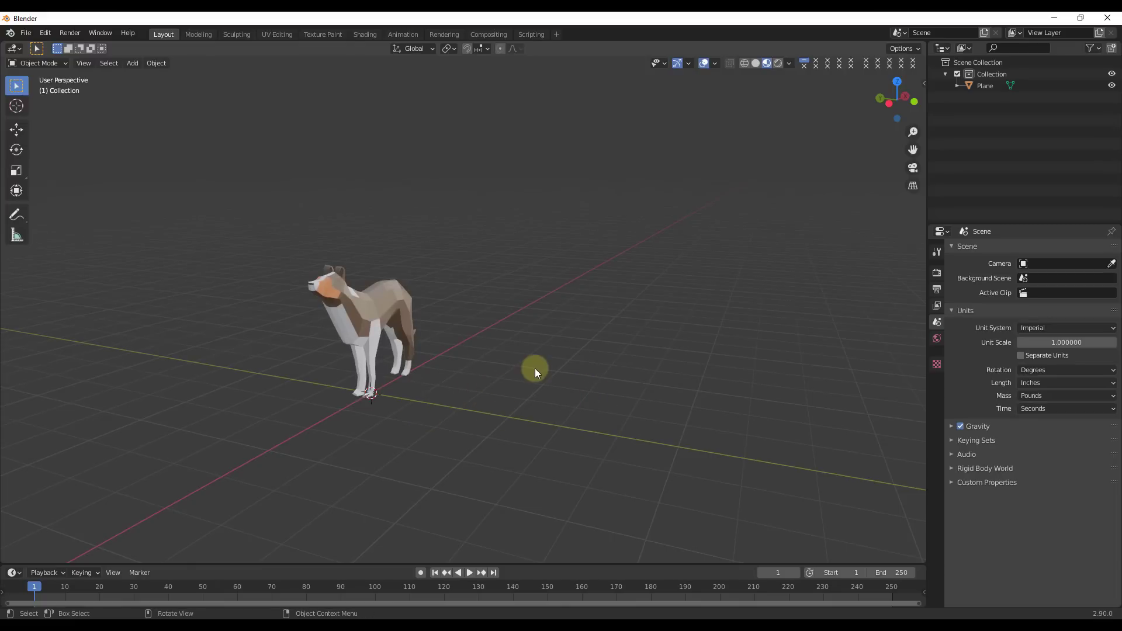
middle_drag(535, 369, 469, 419)
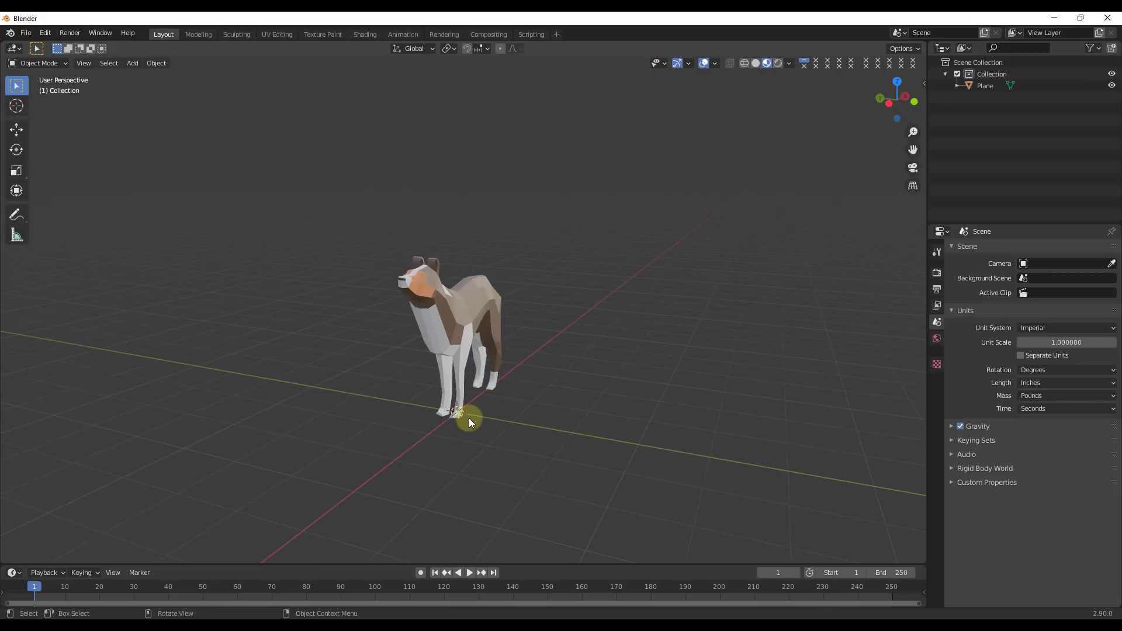
key(shift+a)
mouse_move(486, 381)
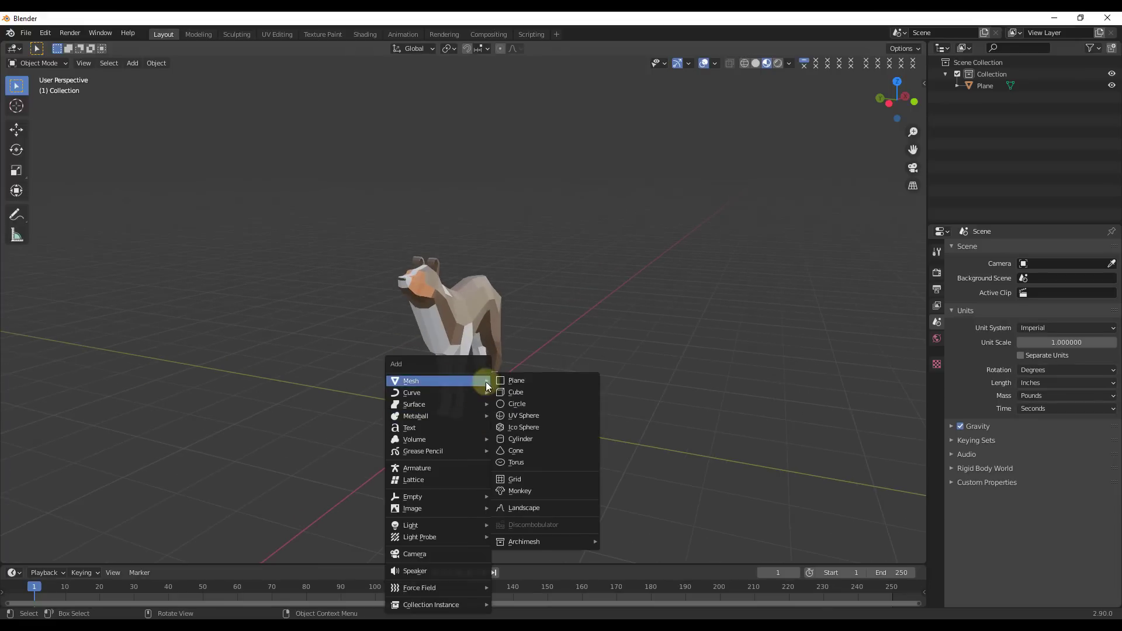
click(521, 380)
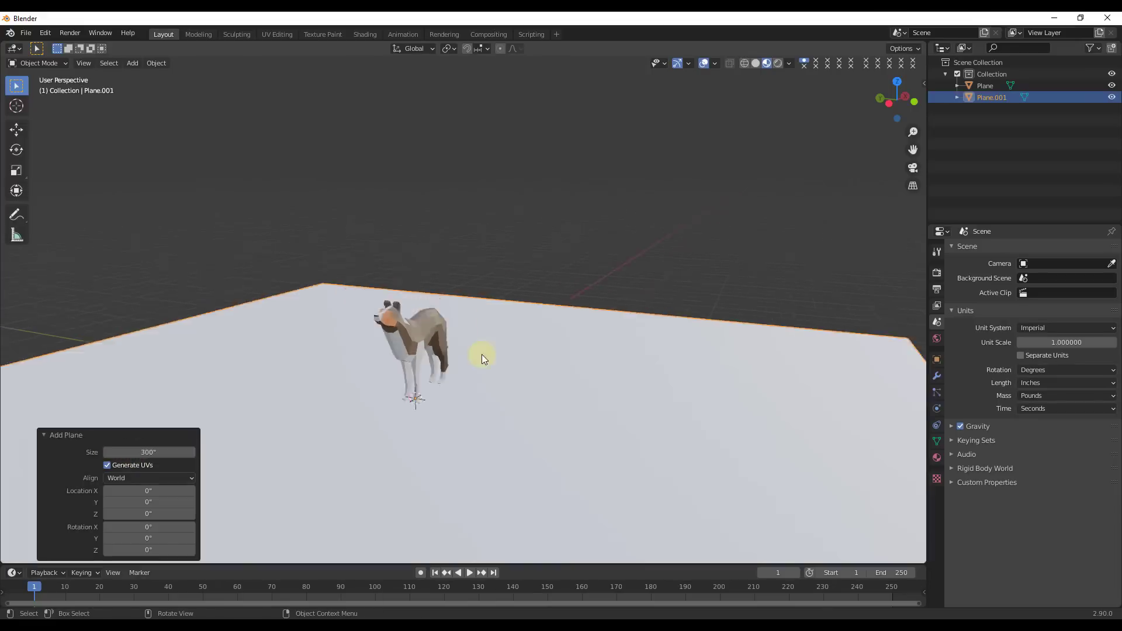
scroll(482, 357, down, 5)
- In Edit Mode, inset the plane's face by a 6" border
key(Tab)
key(i)
click(574, 276)
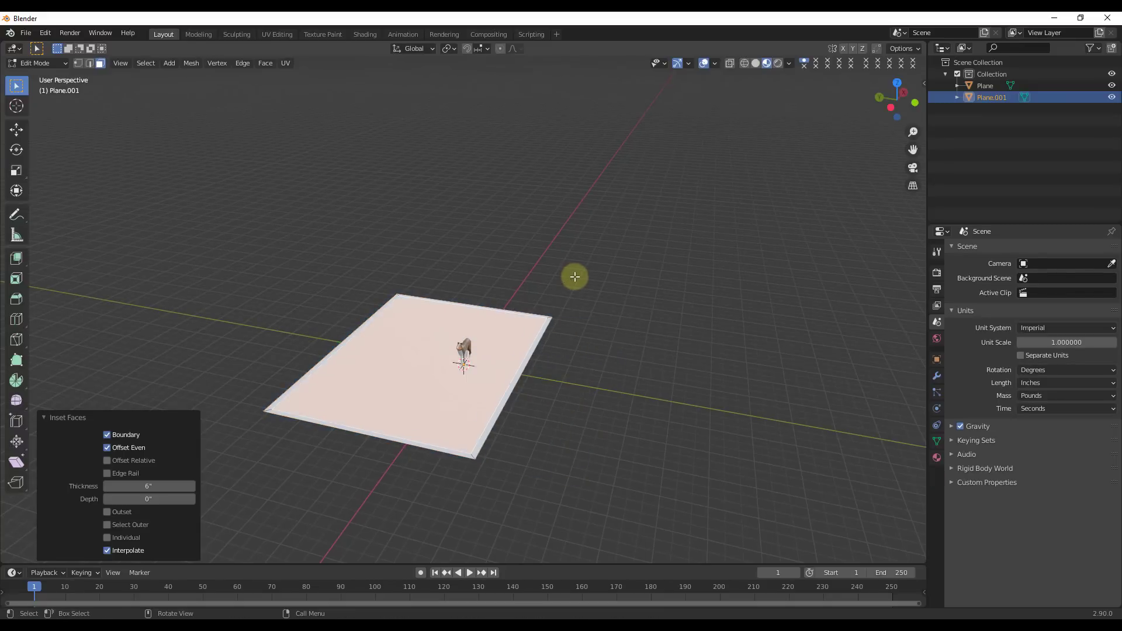
key(shift+space)
scroll(439, 459, up, 3)
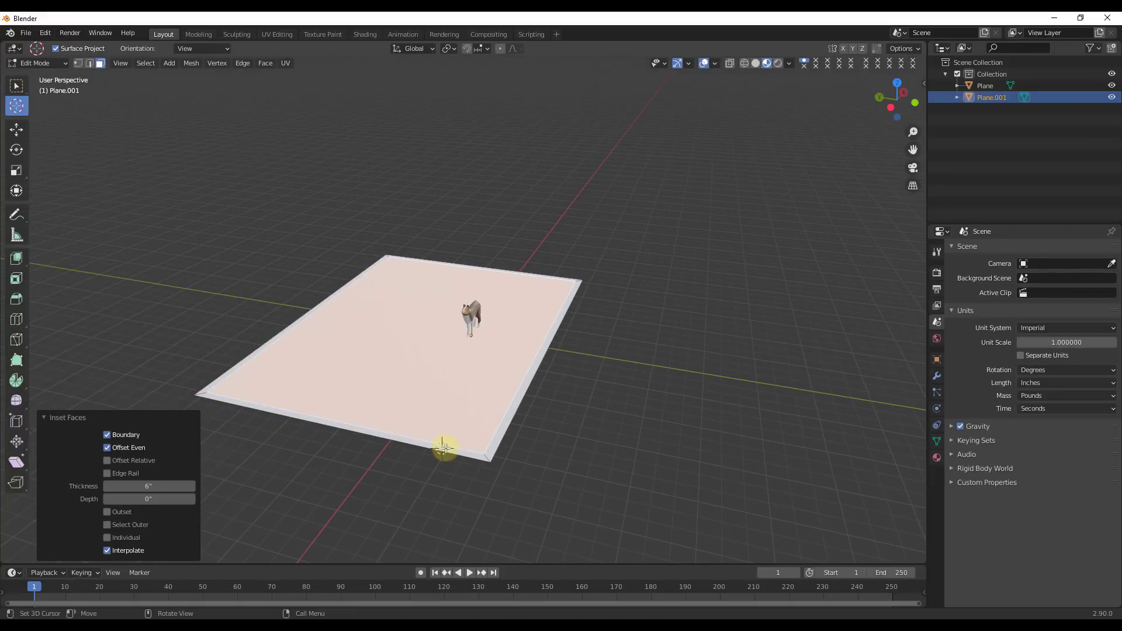
click(547, 470)
- Select the border strip faces and extrude them 120" up along Z
click(16, 86)
click(323, 424)
shift+click(536, 365)
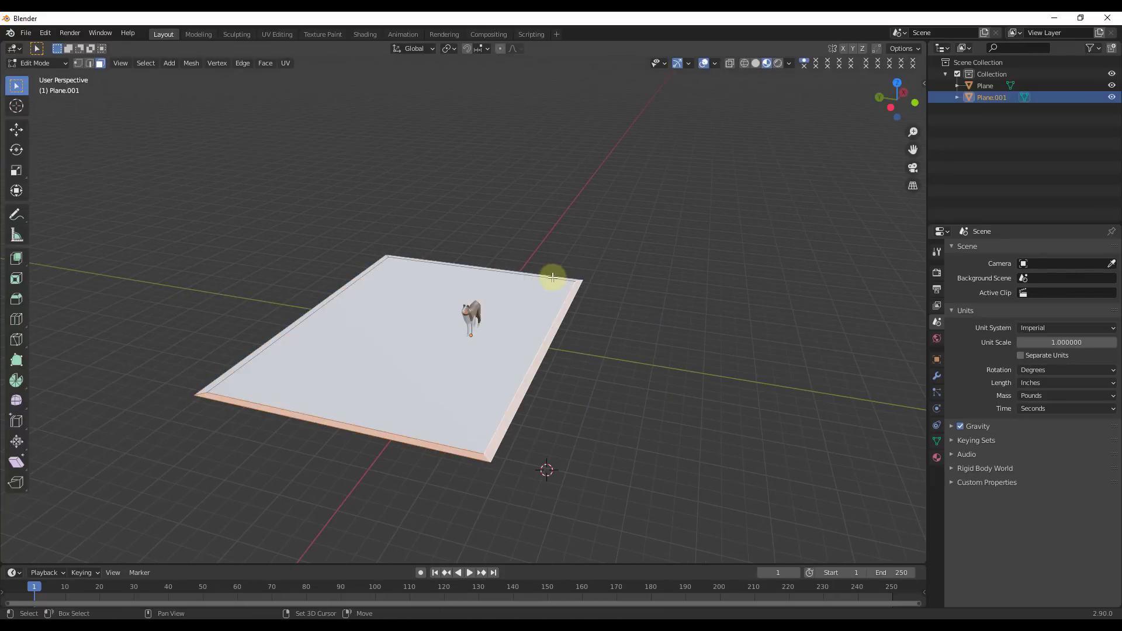
scroll(551, 275, up, 5)
scroll(689, 296, down, 6)
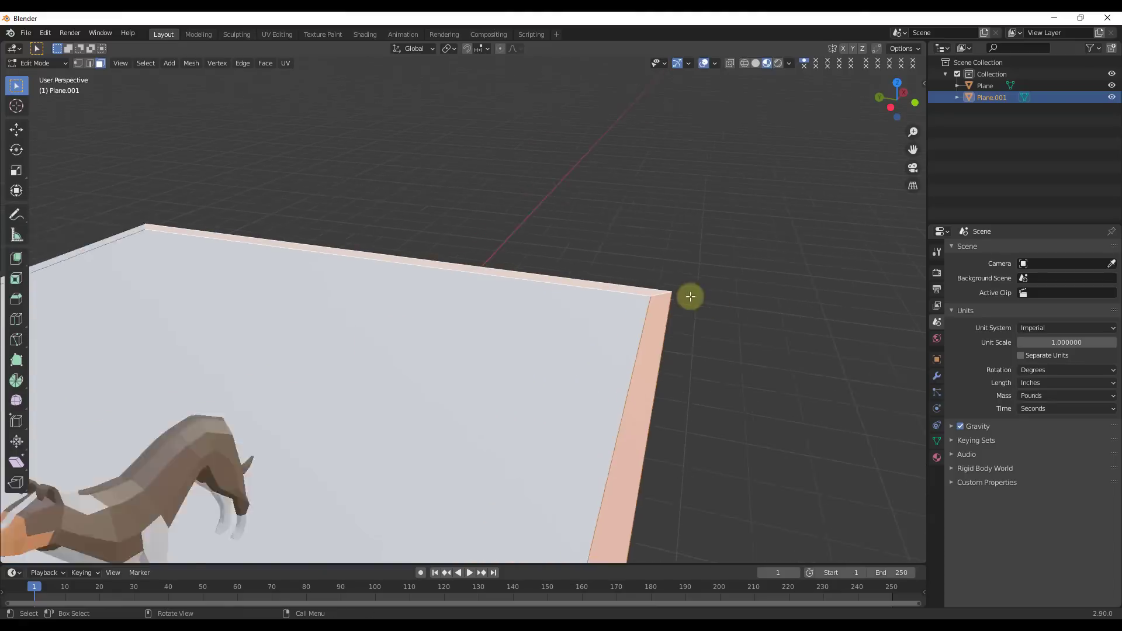
scroll(238, 344, up, 4)
scroll(468, 338, down, 6)
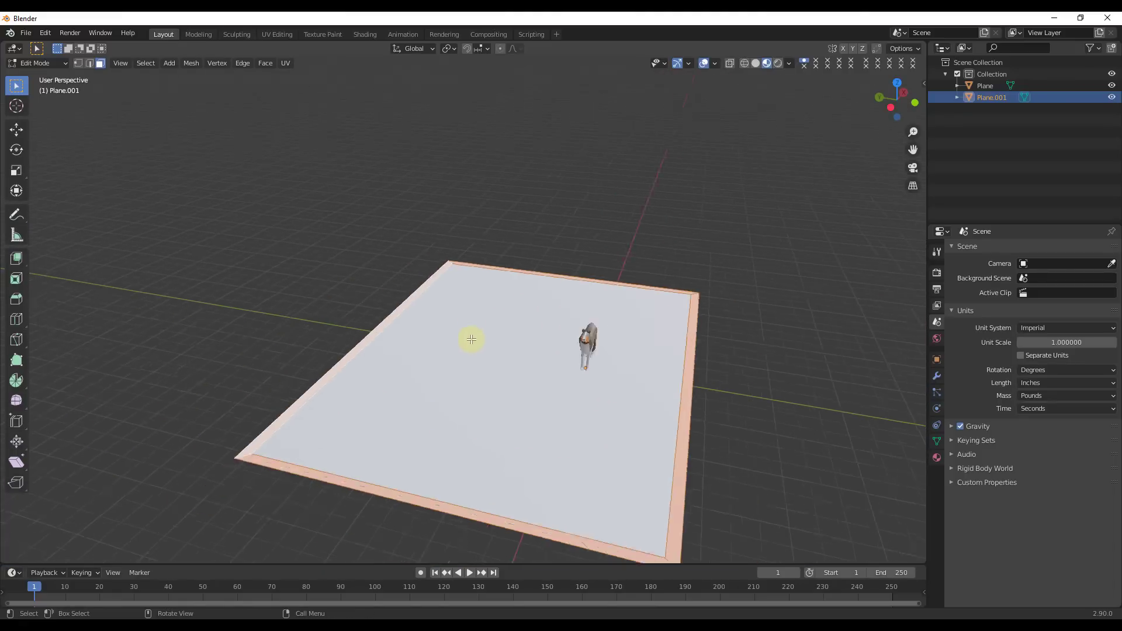
text(ez120)
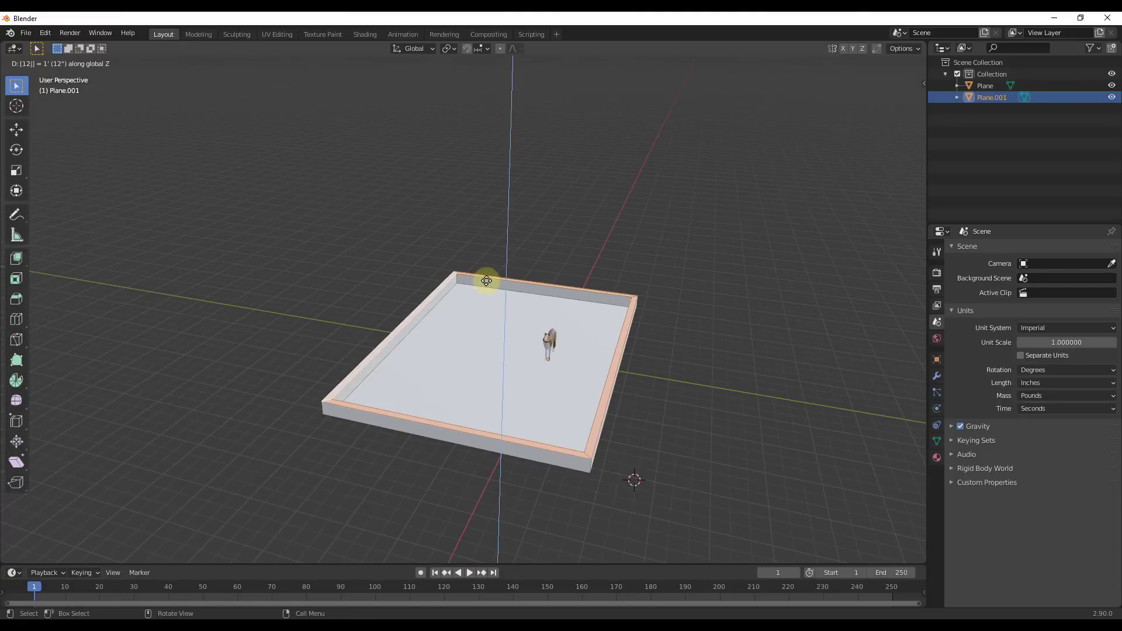
key(Return)
- Deselect the wall tops and orbit to inspect the open-topped box
middle_drag(626, 362, 605, 323)
scroll(594, 302, down, 5)
scroll(584, 289, up, 3)
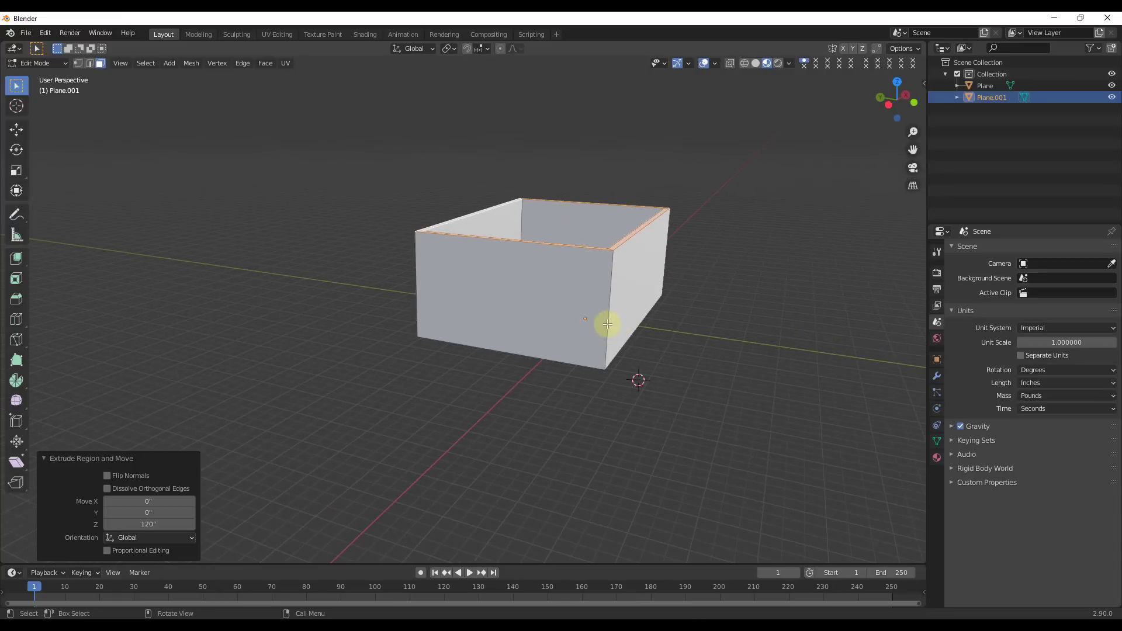
click(709, 284)
middle_drag(551, 290, 550, 257)
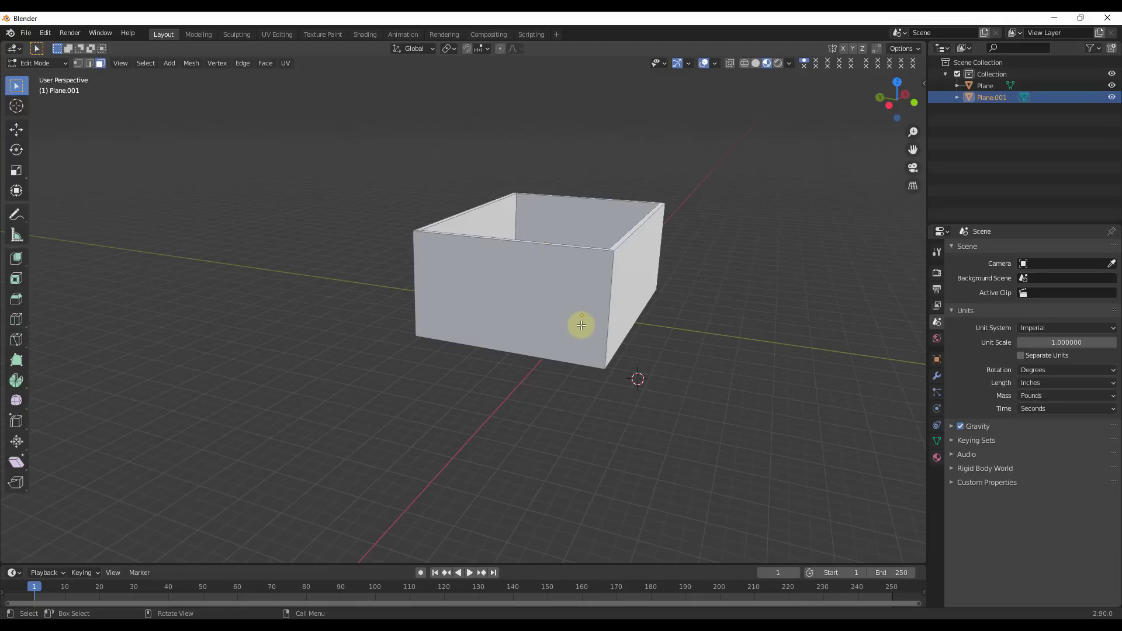
scroll(560, 319, up, 2)
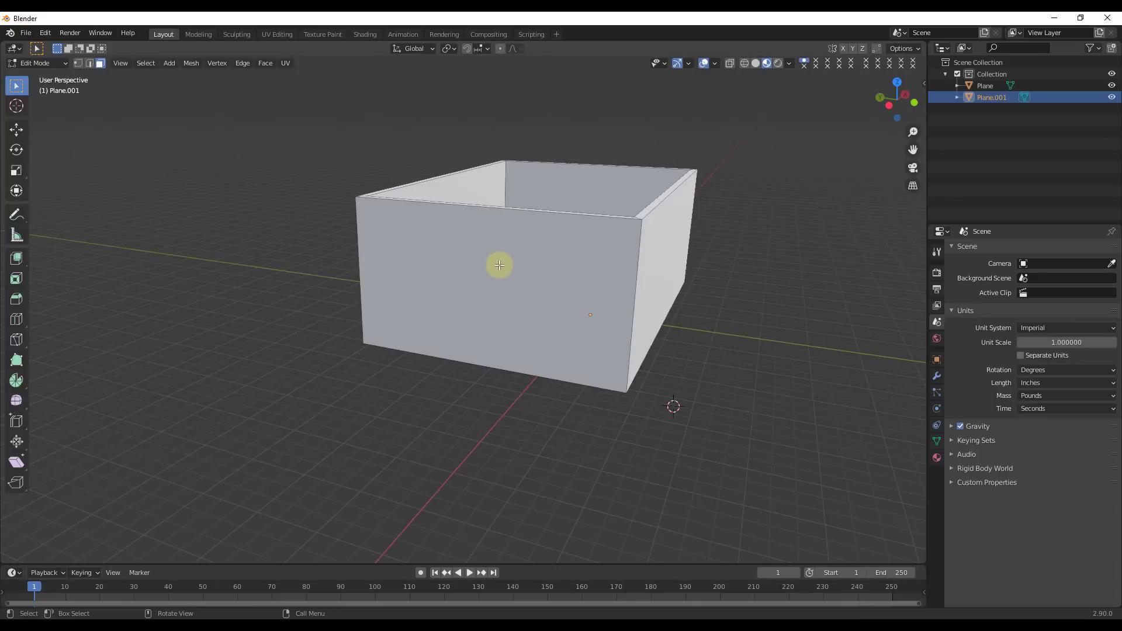
- Add two vertical loop cuts on the front wall near its right corner
key(ctrl+r)
click(505, 212)
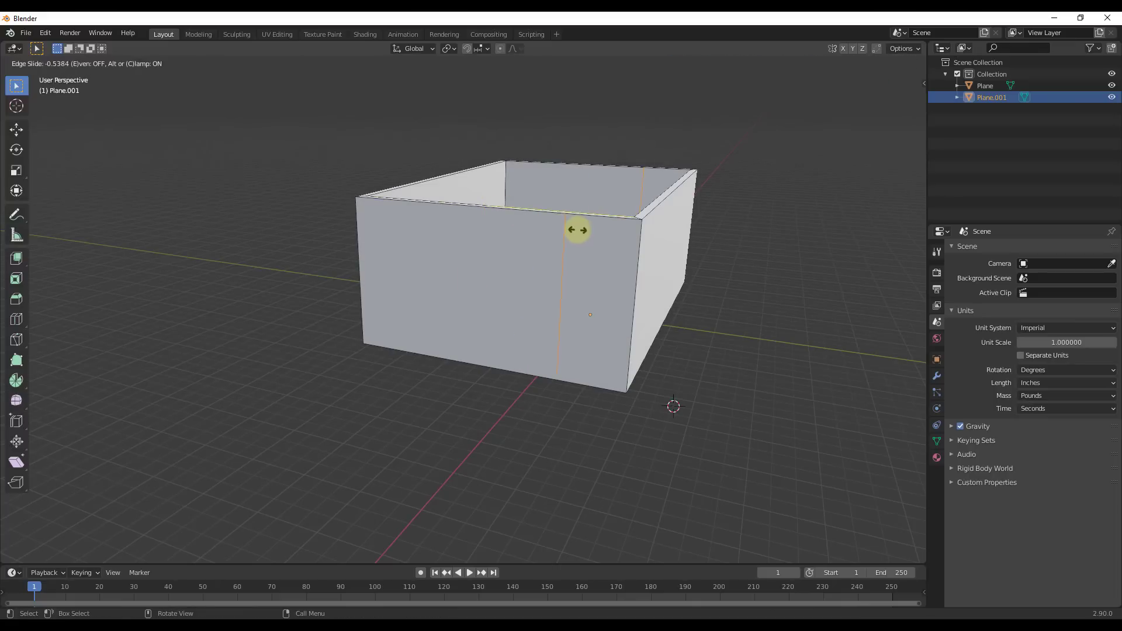
click(599, 237)
right_click(601, 233)
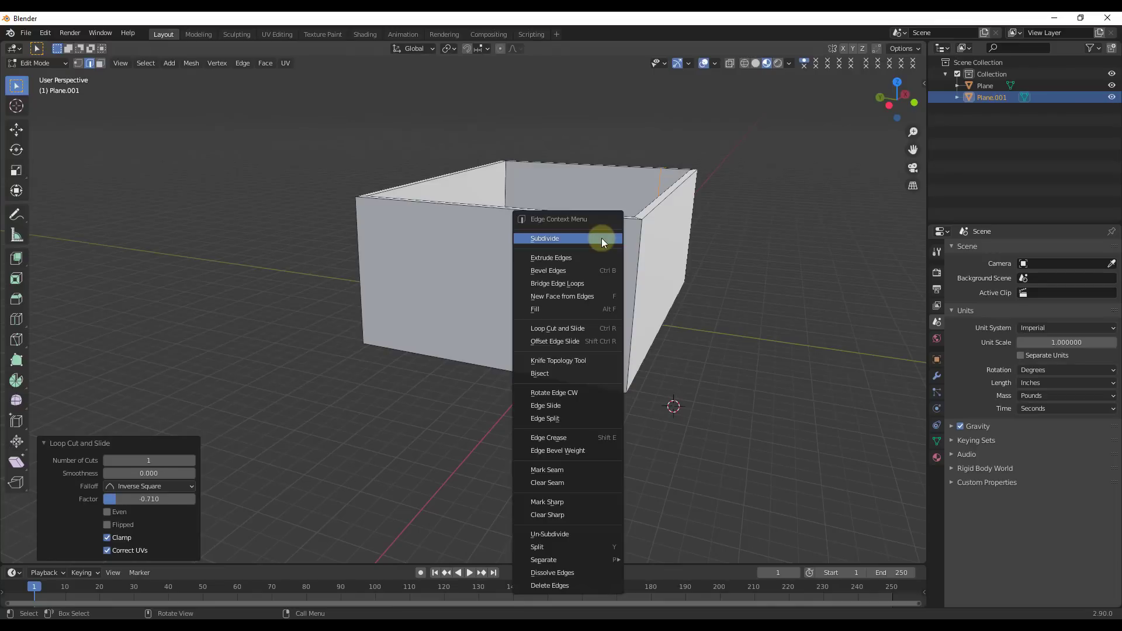
key(ctrl+r)
click(479, 223)
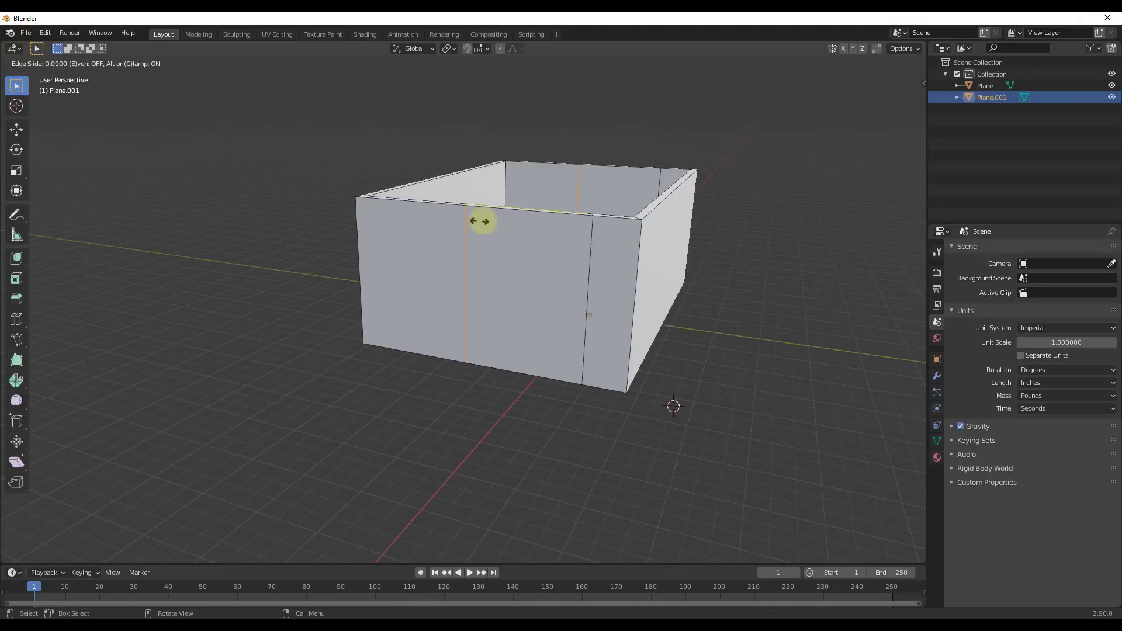
click(551, 233)
middle_drag(552, 234, 649, 270)
scroll(625, 364, up, 3)
- Add a horizontal loop cut around the walls at door height
key(ctrl+r)
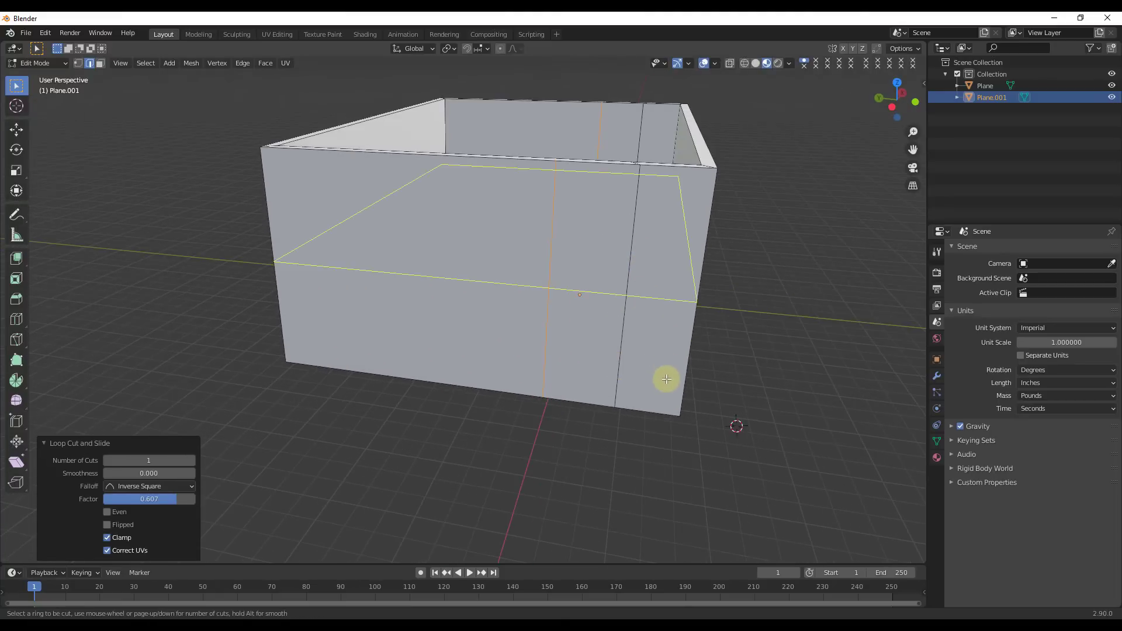
click(672, 319)
click(683, 265)
middle_drag(682, 265, 604, 220)
scroll(584, 263, up, 3)
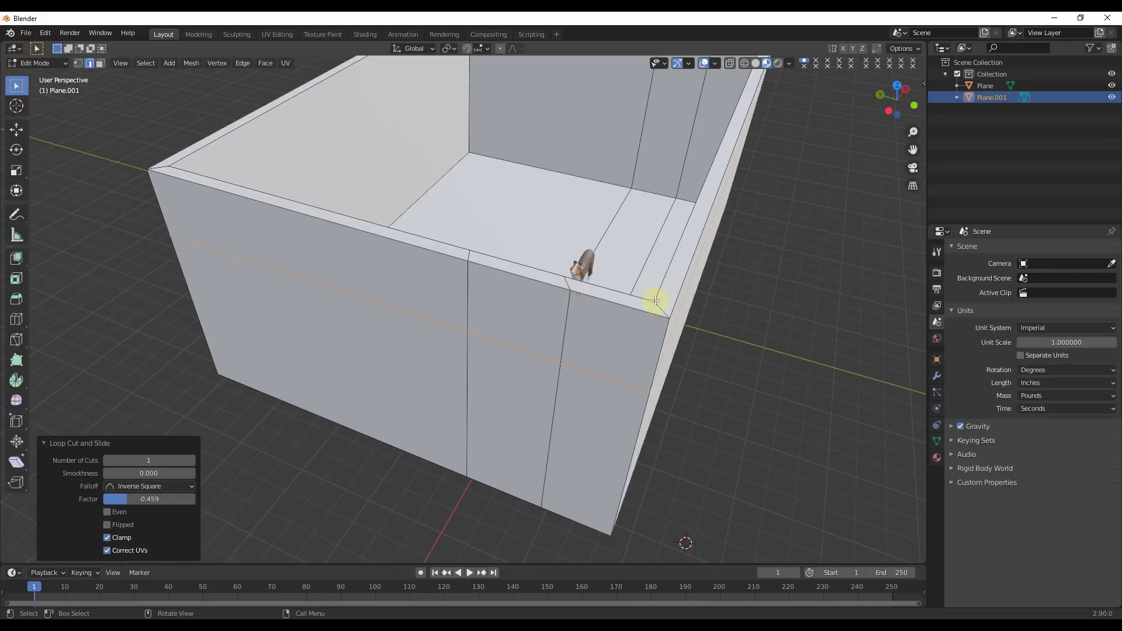
scroll(655, 301, down, 1)
scroll(656, 301, down, 2)
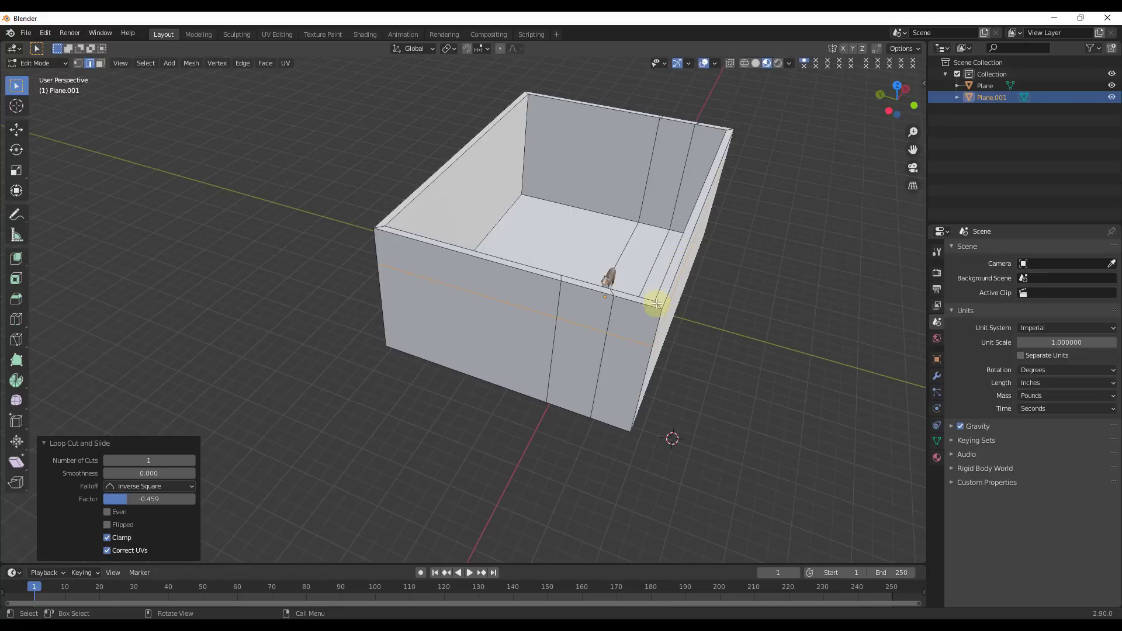
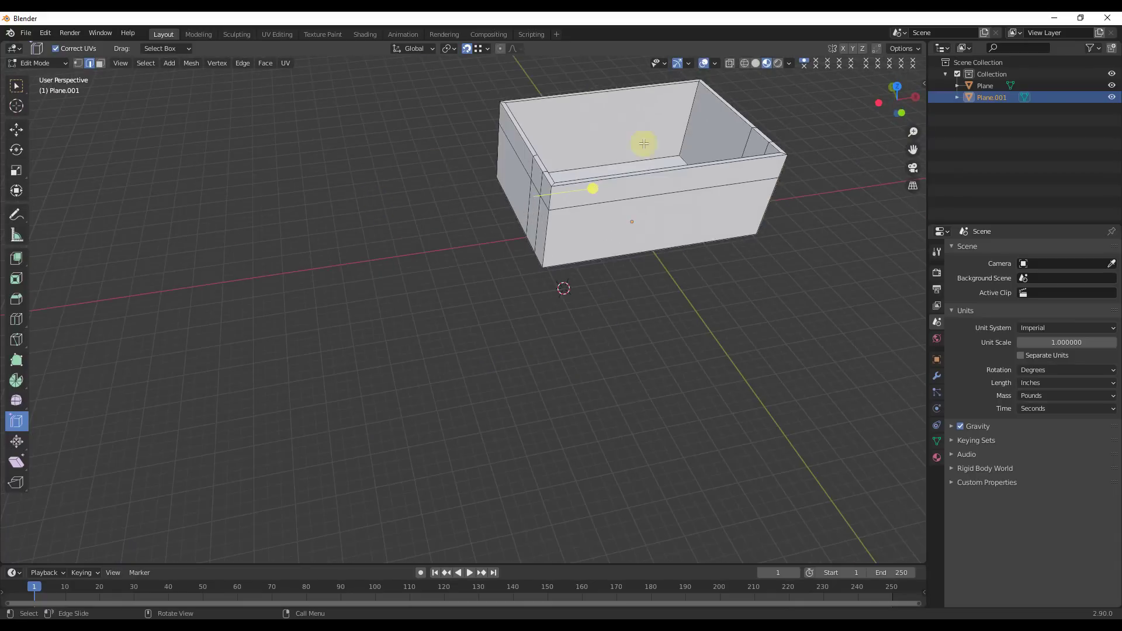
- Slide the new edge loop just below the rim (factor 0.059) and select a vertical front-wall edge
scroll(689, 157, up, 6)
scroll(766, 140, up, 1)
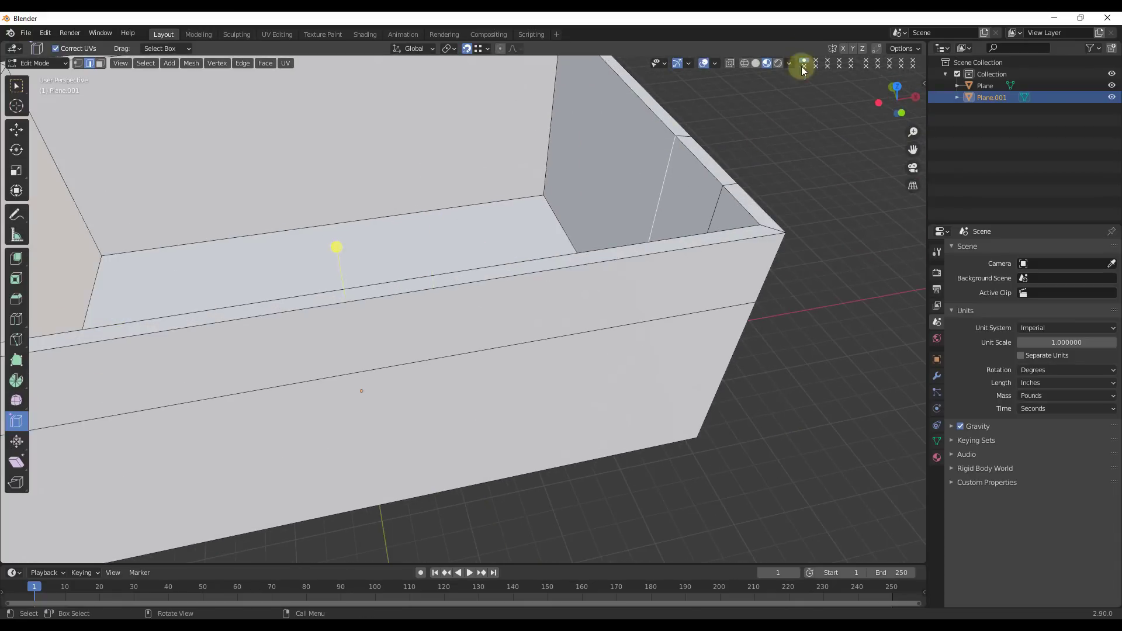
scroll(341, 244, down, 2)
drag(404, 464, 404, 447)
scroll(283, 238, down, 5)
middle_drag(283, 237, 388, 339)
click(411, 344)
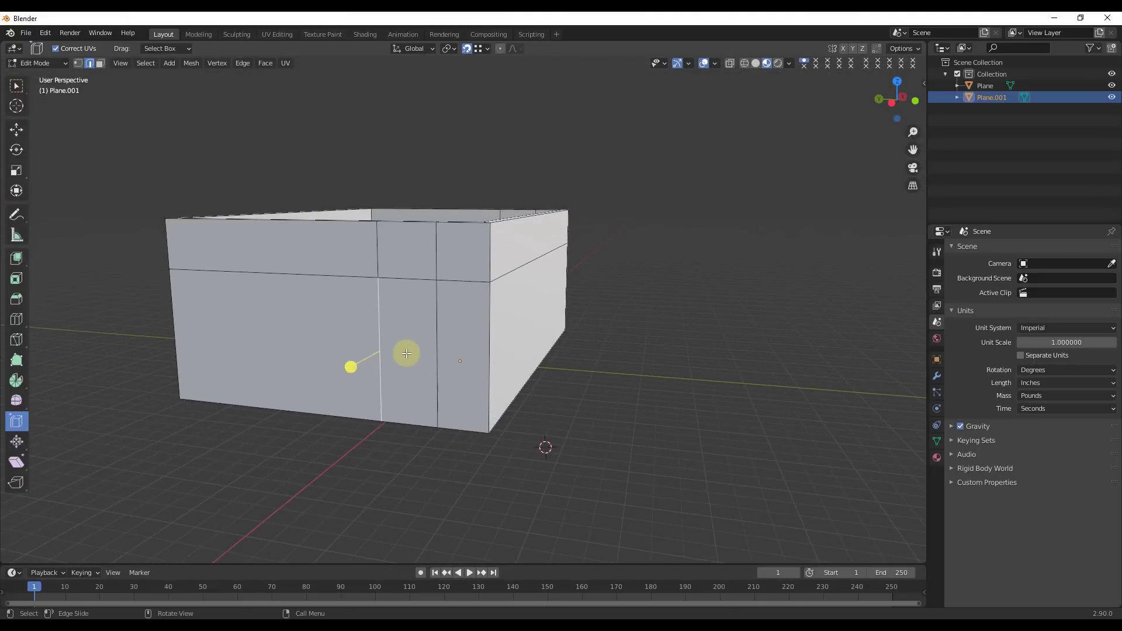
- Select the door-sized panel face and extrude it 6 inches inward into the wall
key(3)
click(409, 353)
middle_drag(427, 353, 269, 335)
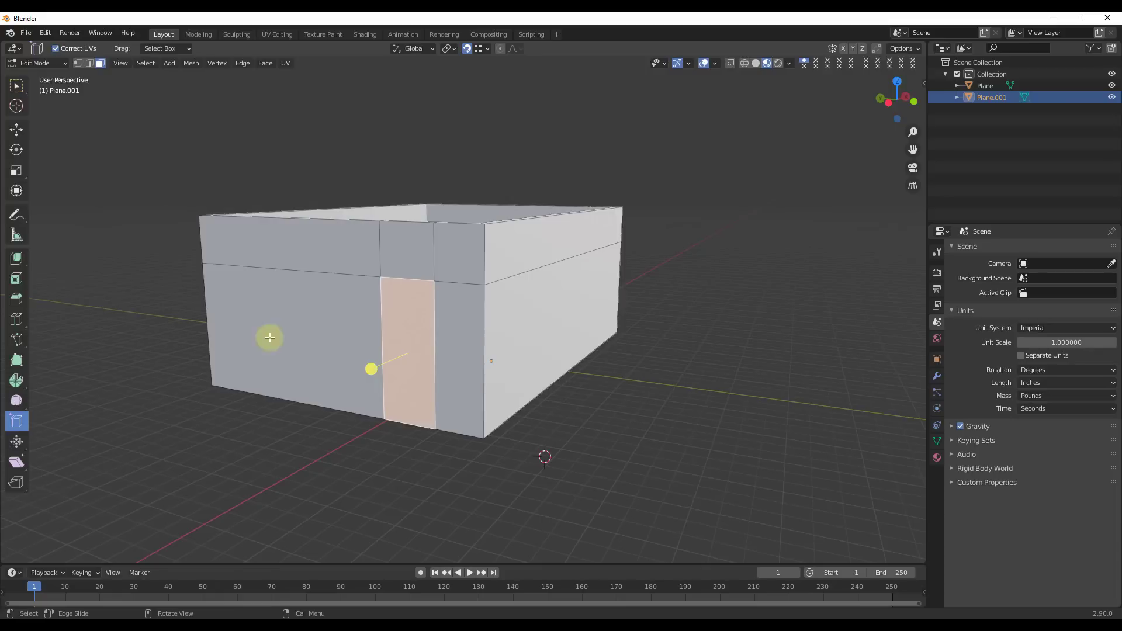
click(17, 258)
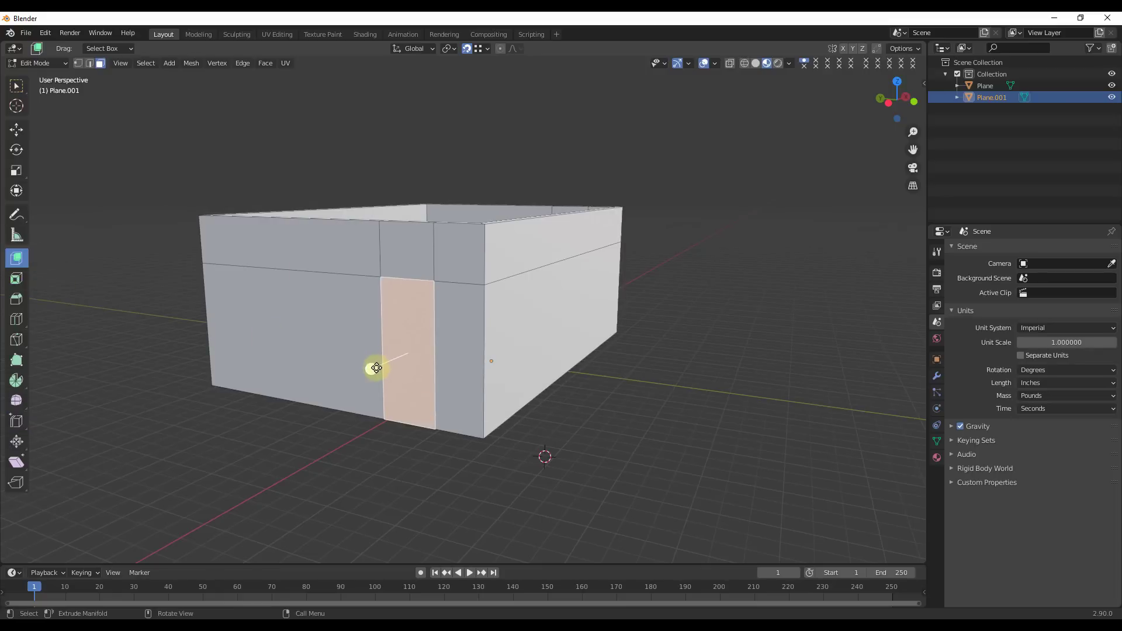
drag(376, 368, 392, 347)
drag(395, 287, 387, 209)
middle_drag(438, 319, 438, 435)
- Delete the door panel's faces to open the doorway
key(x)
click(372, 330)
scroll(406, 281, down, 4)
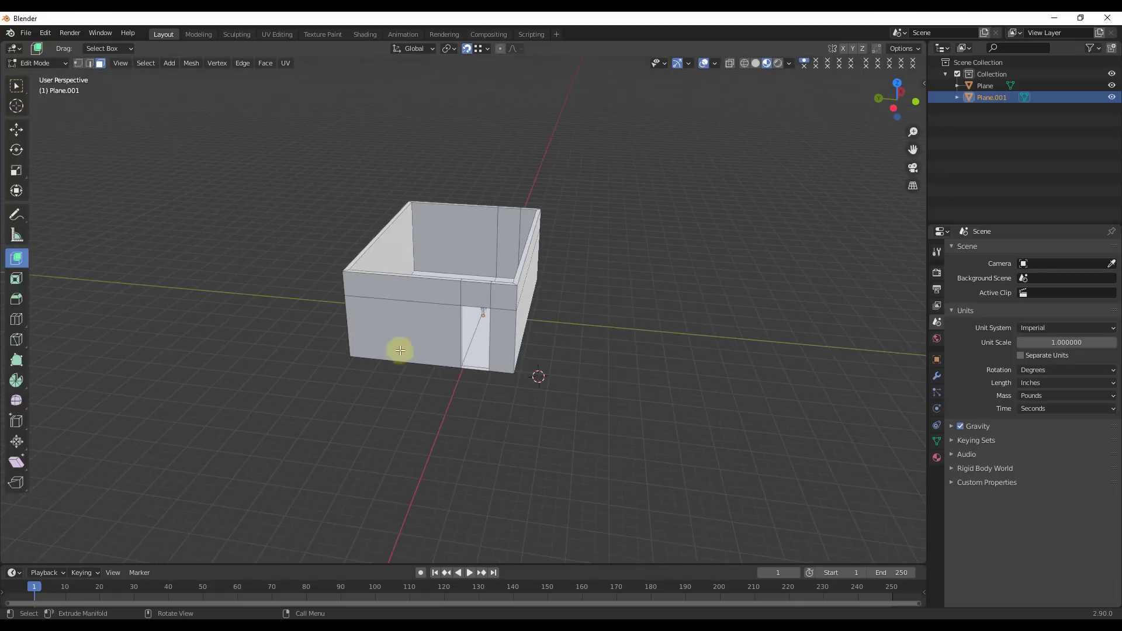
- Add two vertical edge loops and one horizontal edge loop across the front wall
scroll(401, 350, up, 2)
key(ctrl+r)
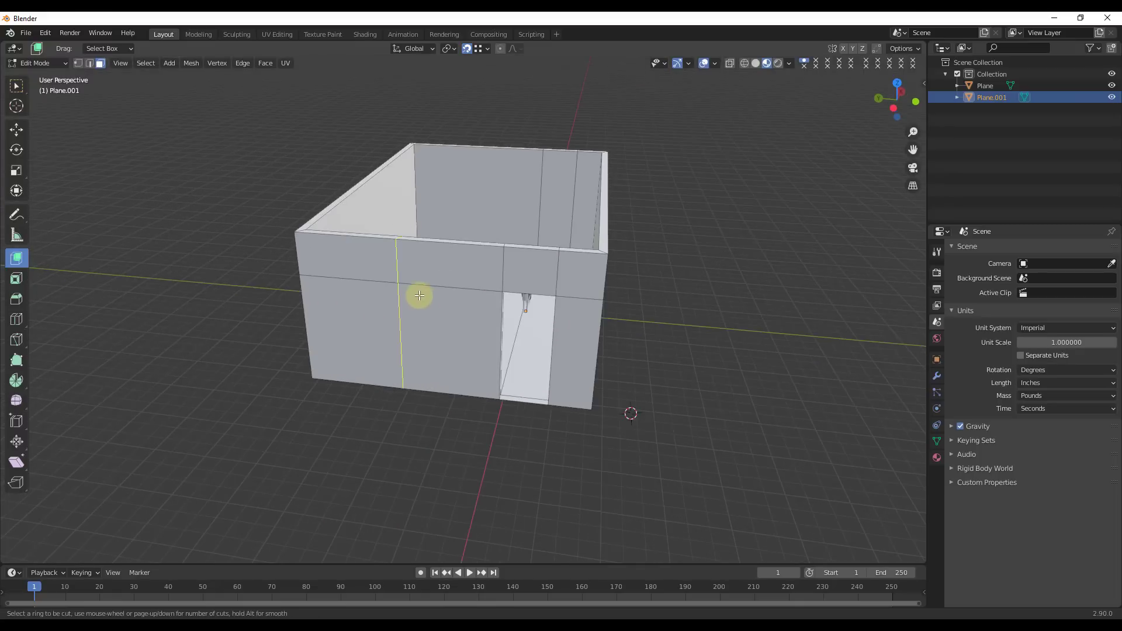
click(397, 243)
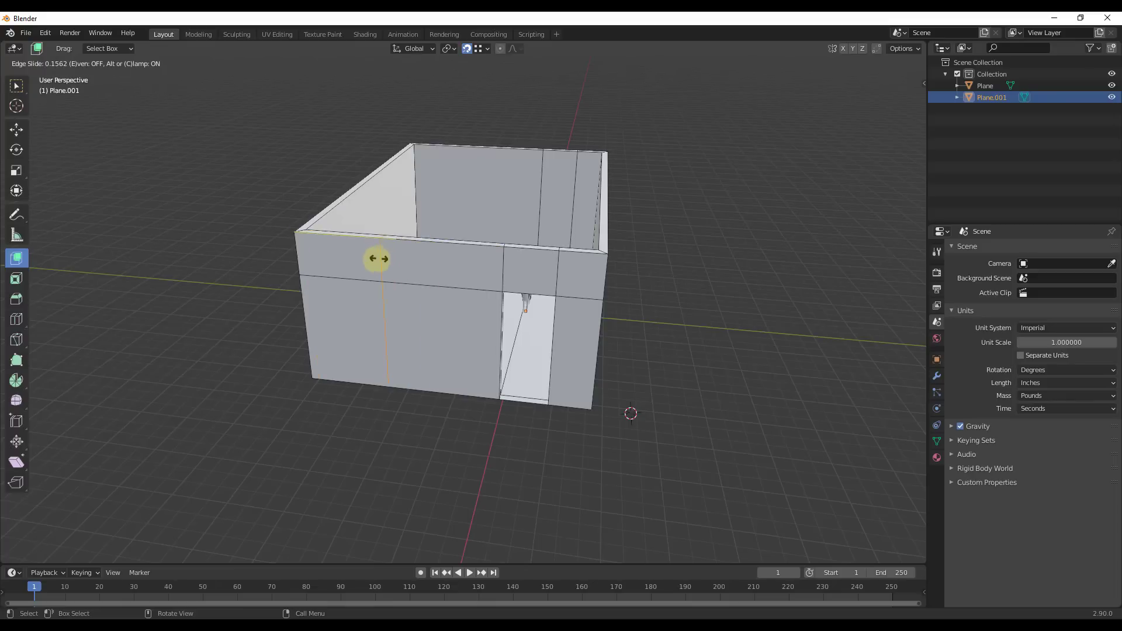
click(390, 265)
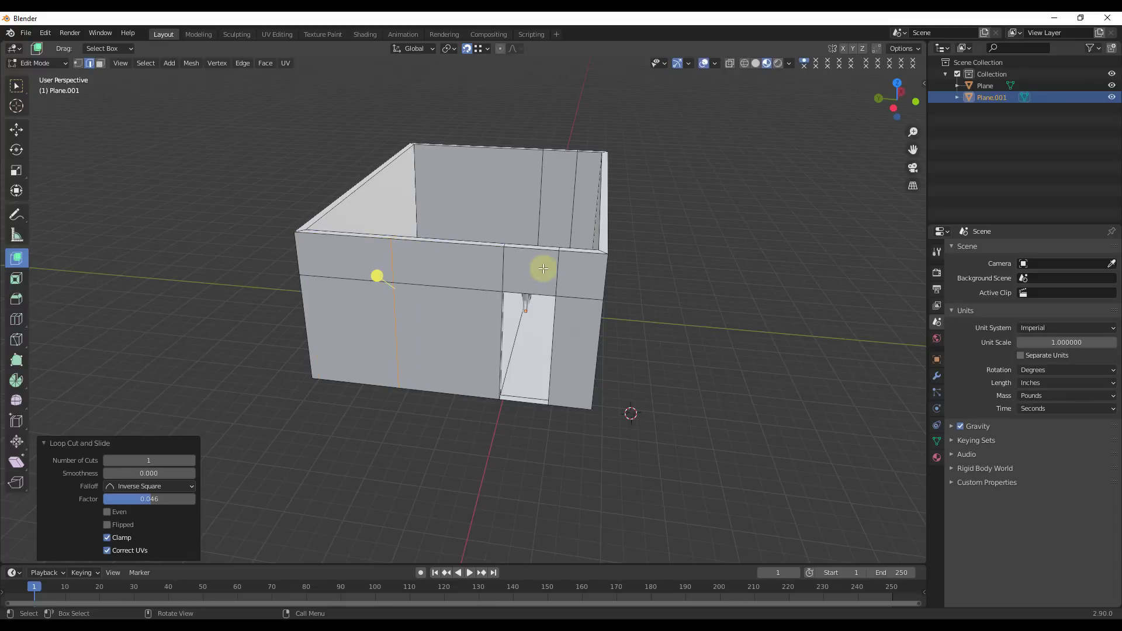
middle_drag(542, 268, 631, 280)
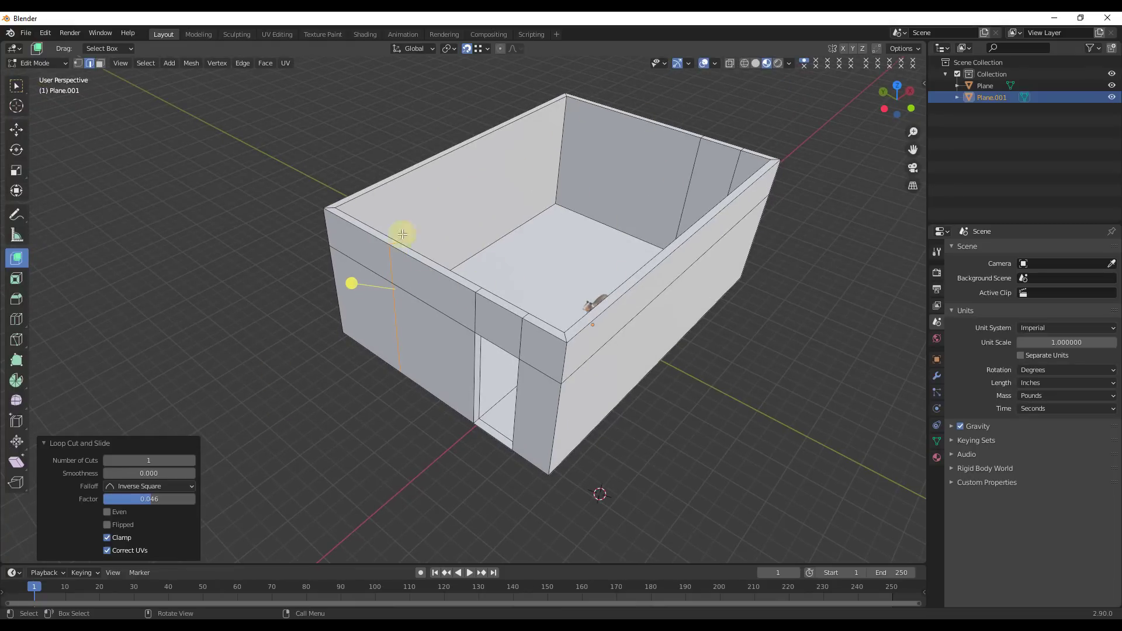
middle_drag(421, 253, 789, 203)
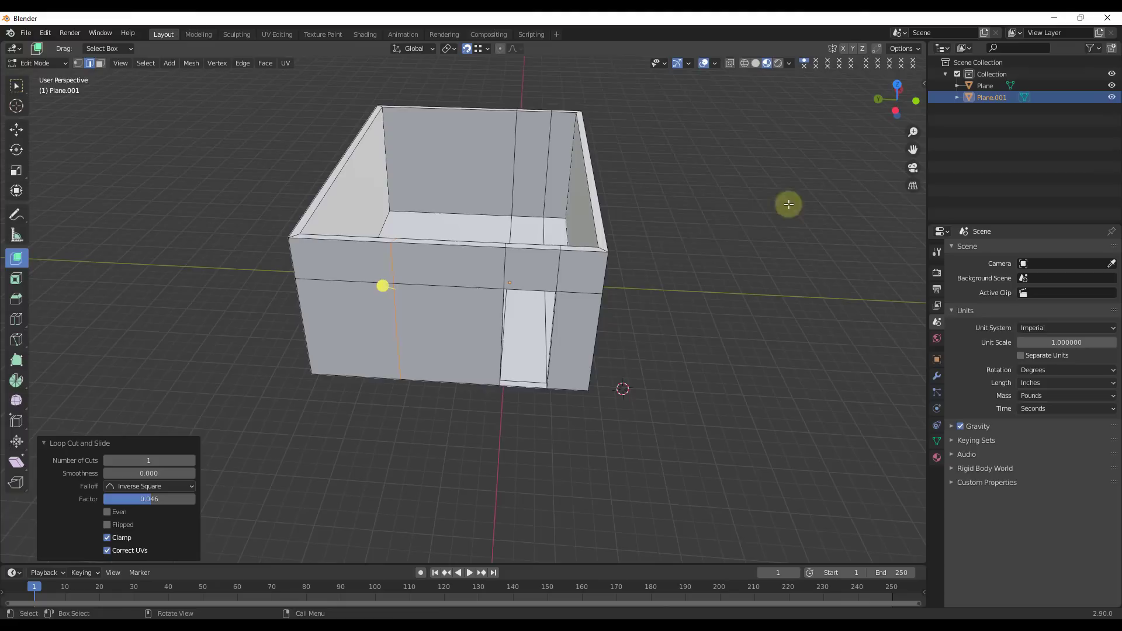
click(348, 252)
middle_drag(421, 331, 401, 318)
click(491, 349)
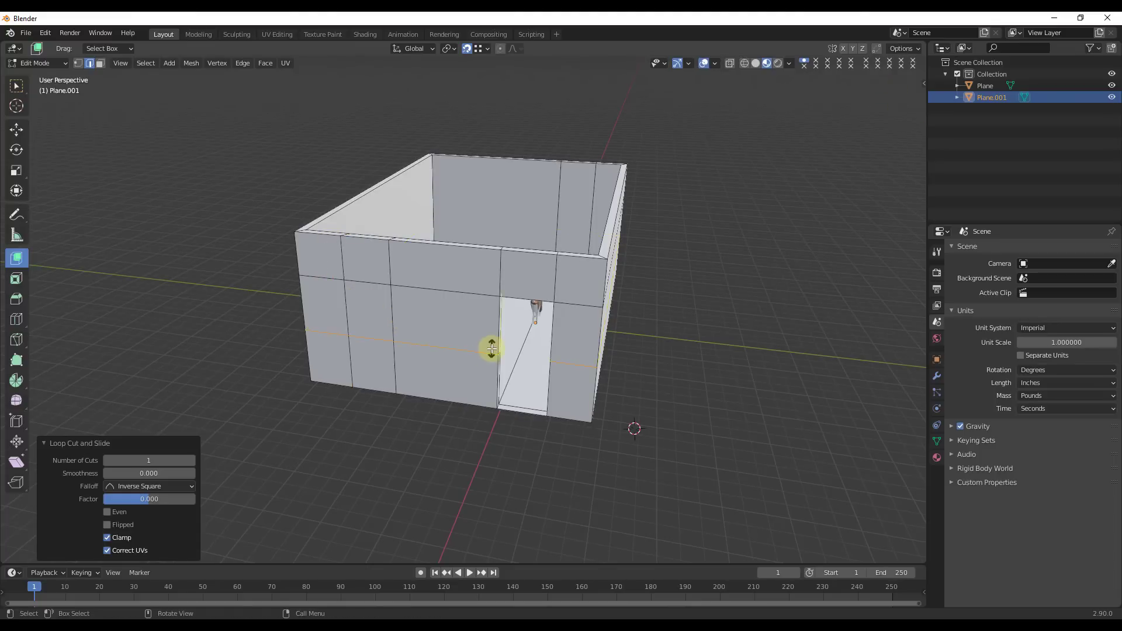
click(491, 349)
- In face select mode, select the window-sized panel left of the door
click(360, 309)
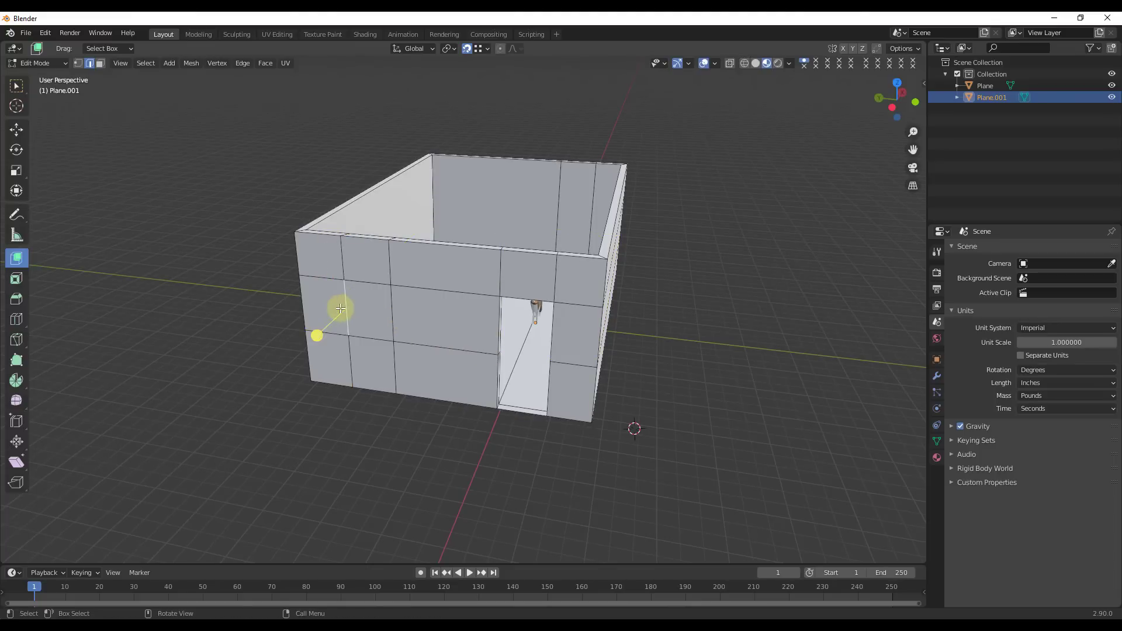
scroll(340, 310, up, 4)
scroll(408, 305, down, 2)
key(3)
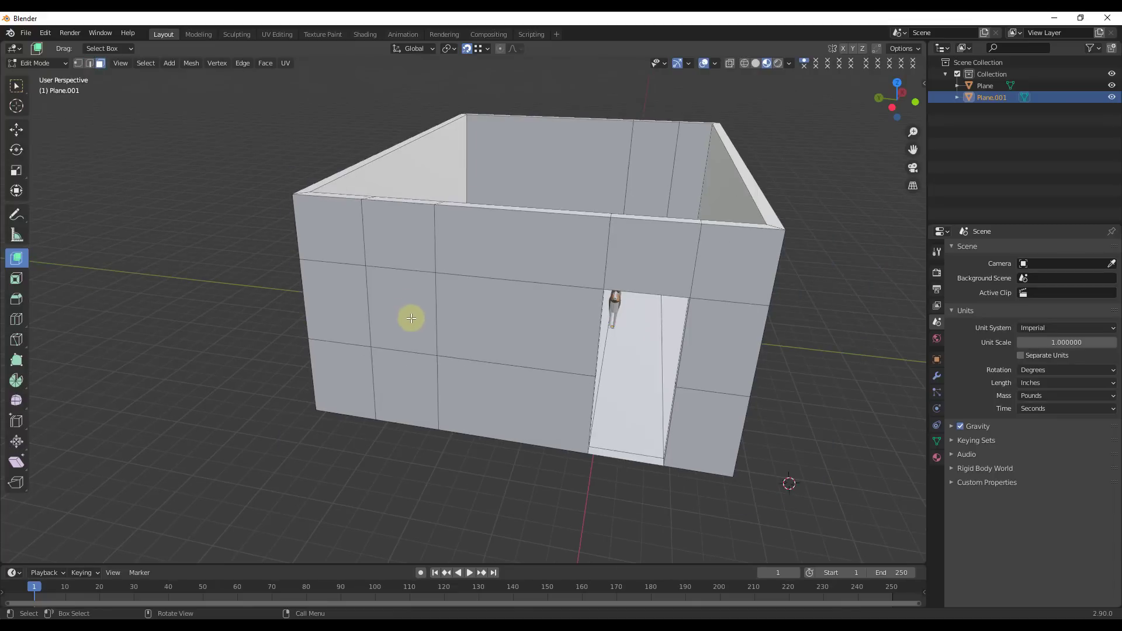
click(401, 316)
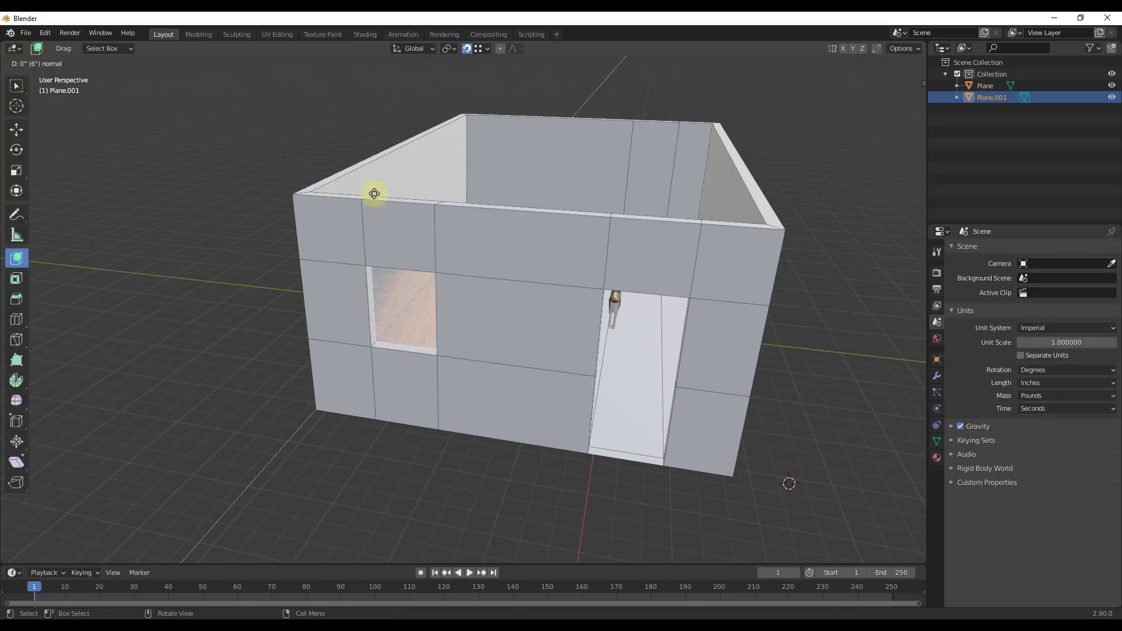
- Confirm the window panel's 6-inch inward extrusion and delete its faces
click(386, 321)
key(x)
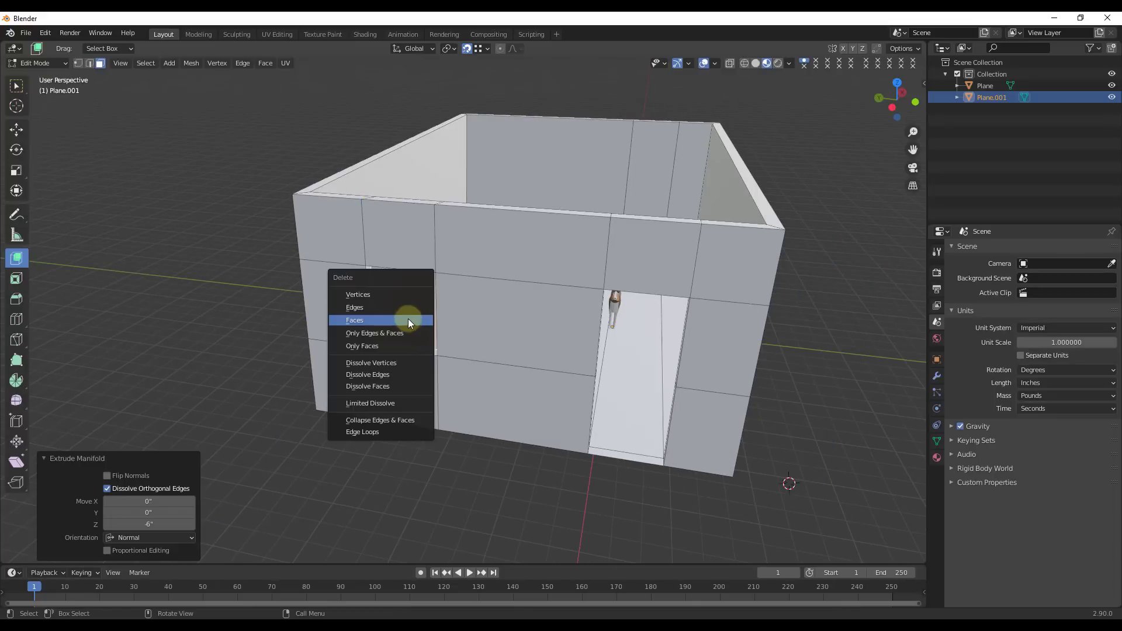
click(370, 319)
- Undo the deletion, check the room's far side, then delete the window faces again
key(ctrl+z)
middle_drag(475, 270, 475, 308)
key(x)
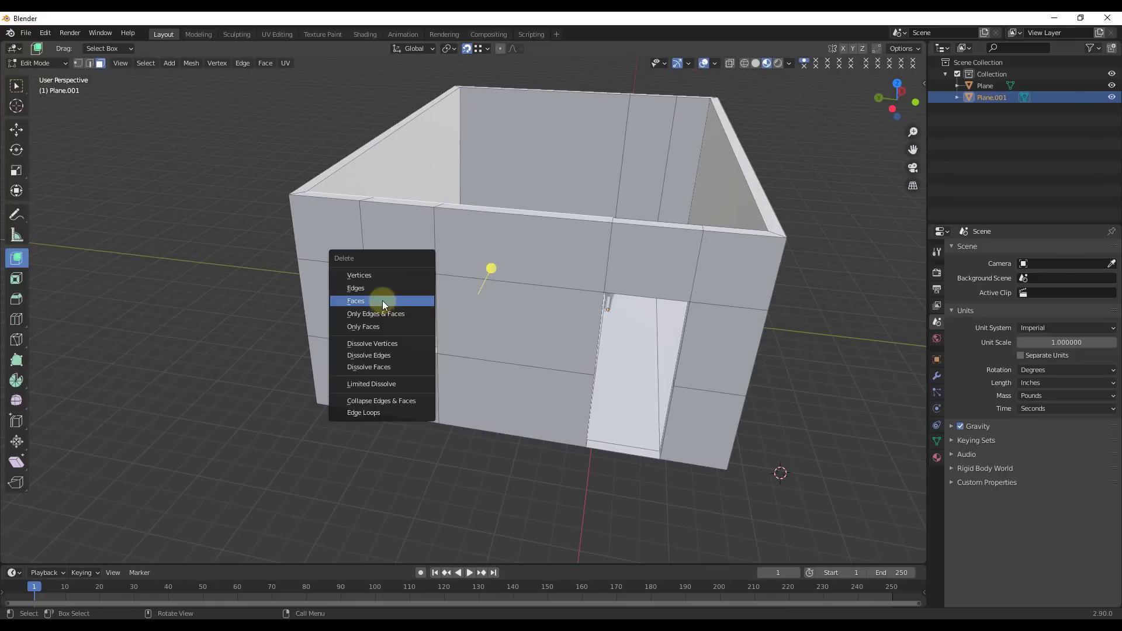
click(382, 298)
middle_drag(388, 300, 581, 185)
scroll(573, 190, down, 5)
scroll(581, 185, up, 6)
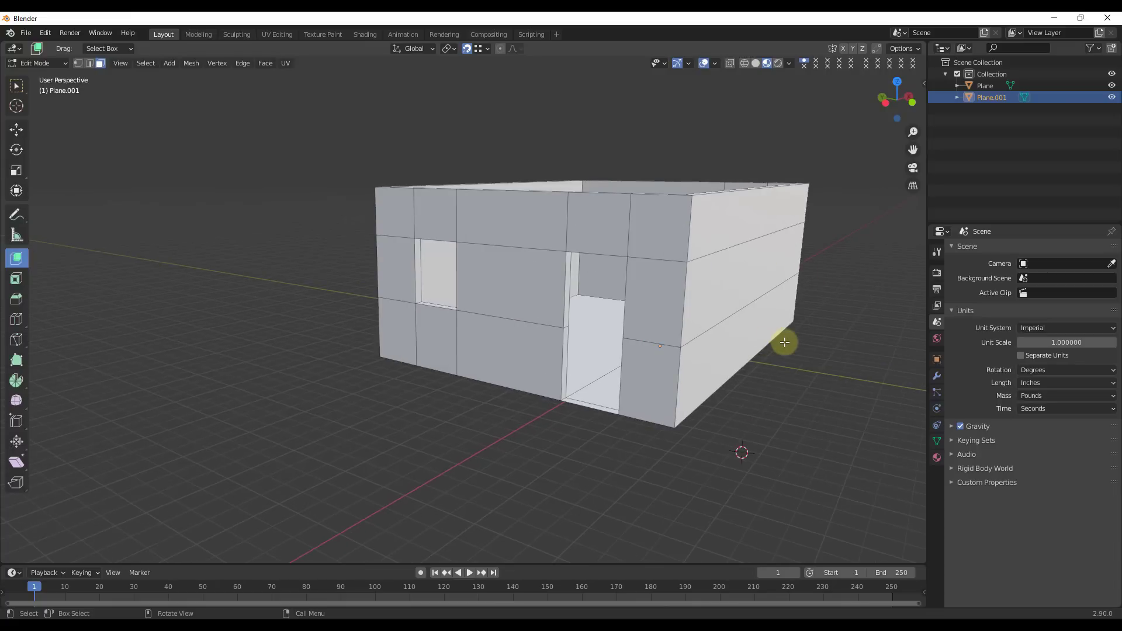
- Review the room's doorway and window openings, then return to Object Mode
scroll(785, 342, down, 2)
middle_drag(636, 303, 812, 401)
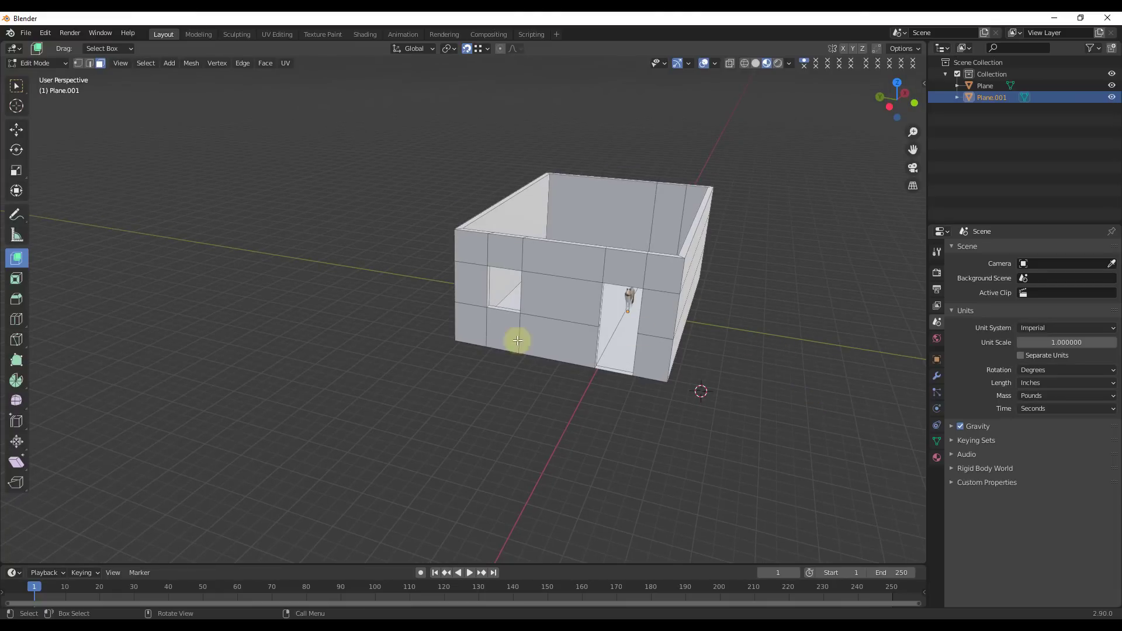
scroll(509, 270, down, 1)
scroll(709, 243, up, 3)
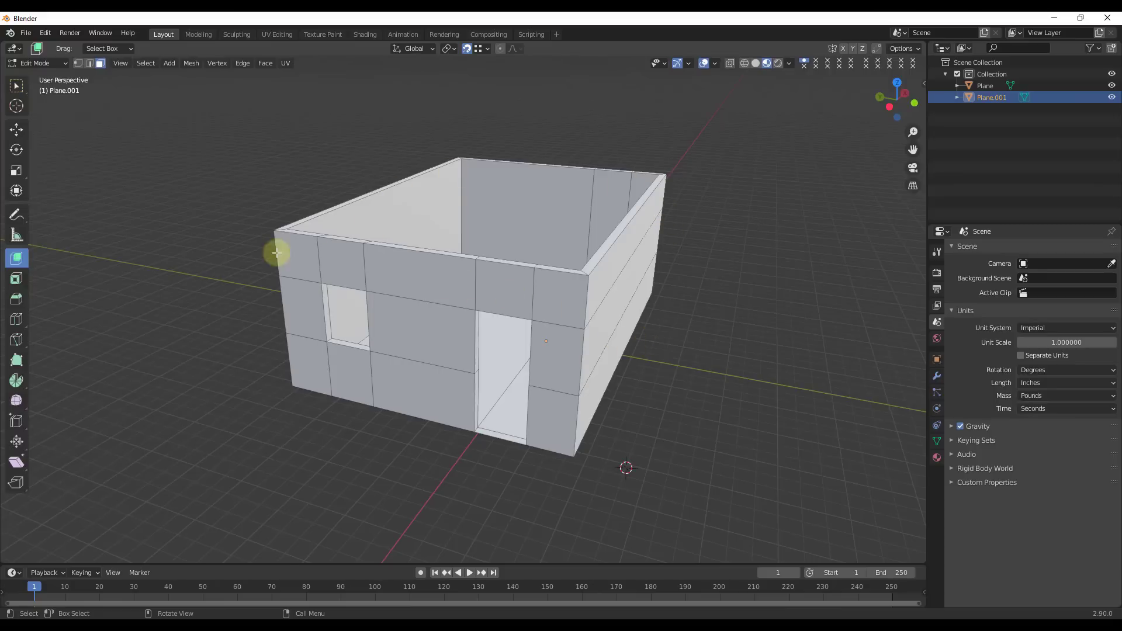
scroll(299, 252, down, 2)
scroll(624, 317, down, 1)
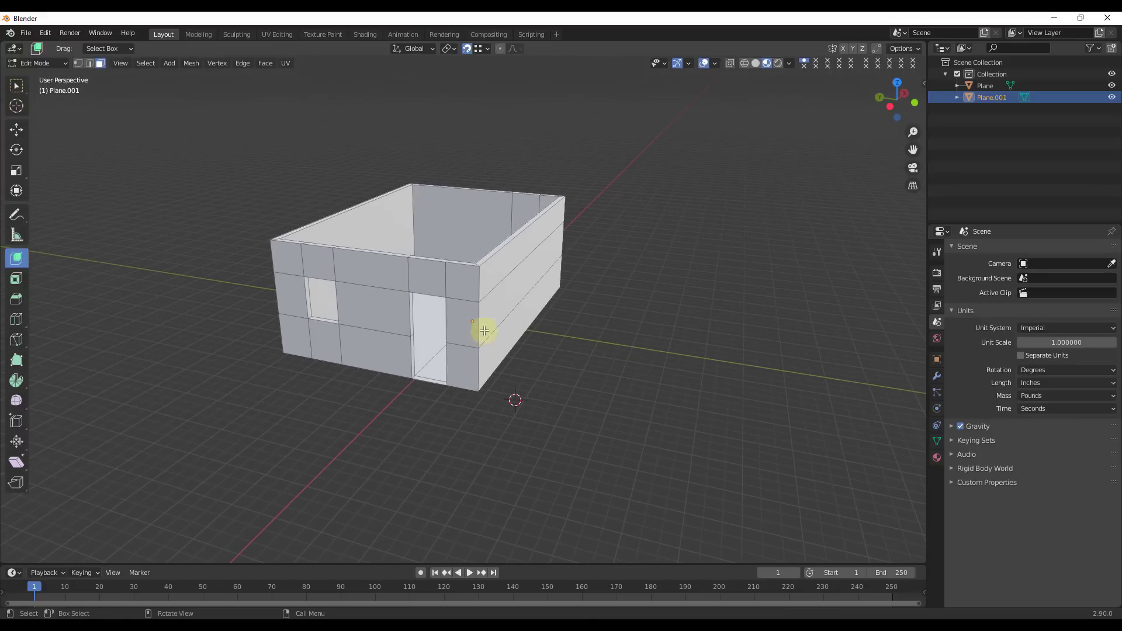
key(Tab)
- Add a new mesh plane sized 300 inches
scroll(497, 301, down, 2)
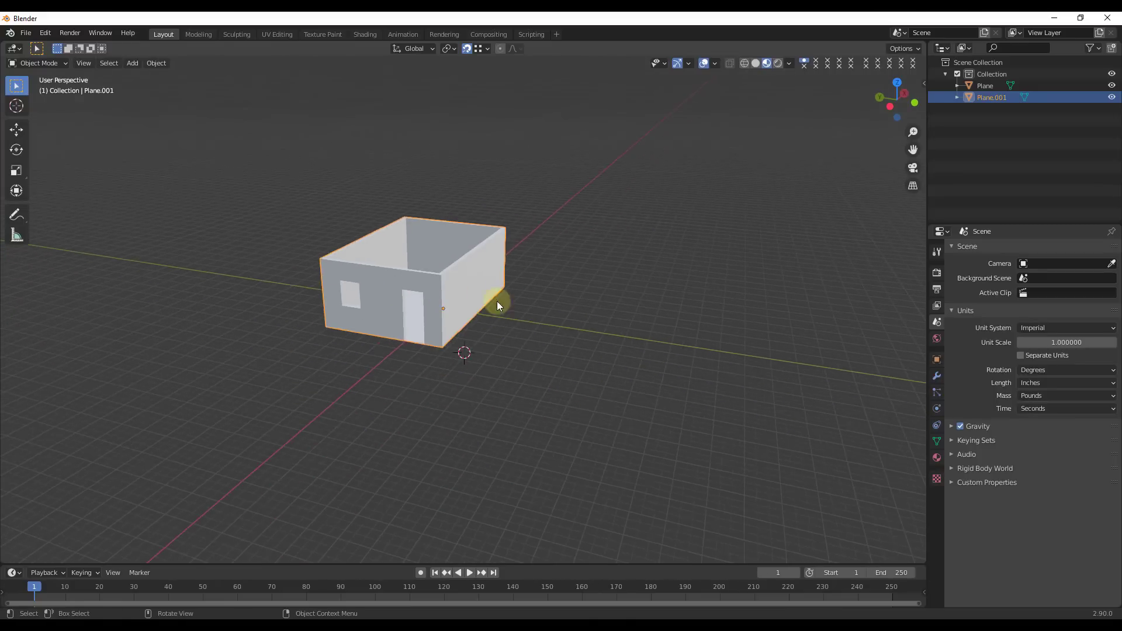
scroll(545, 286, up, 3)
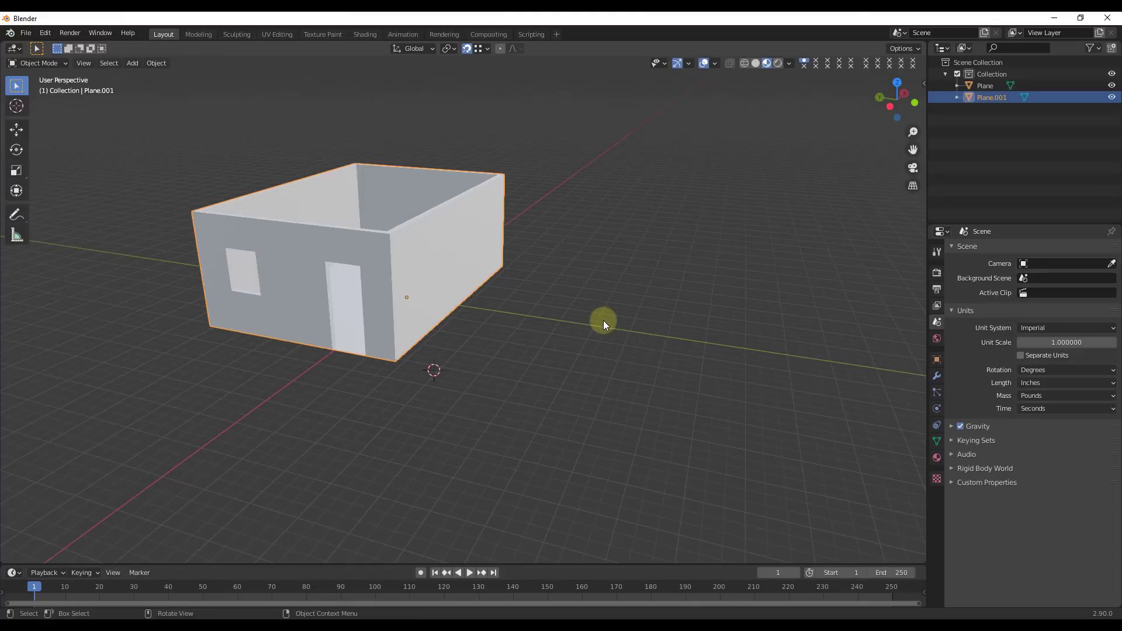
key(shift+a)
mouse_move(599, 320)
click(649, 320)
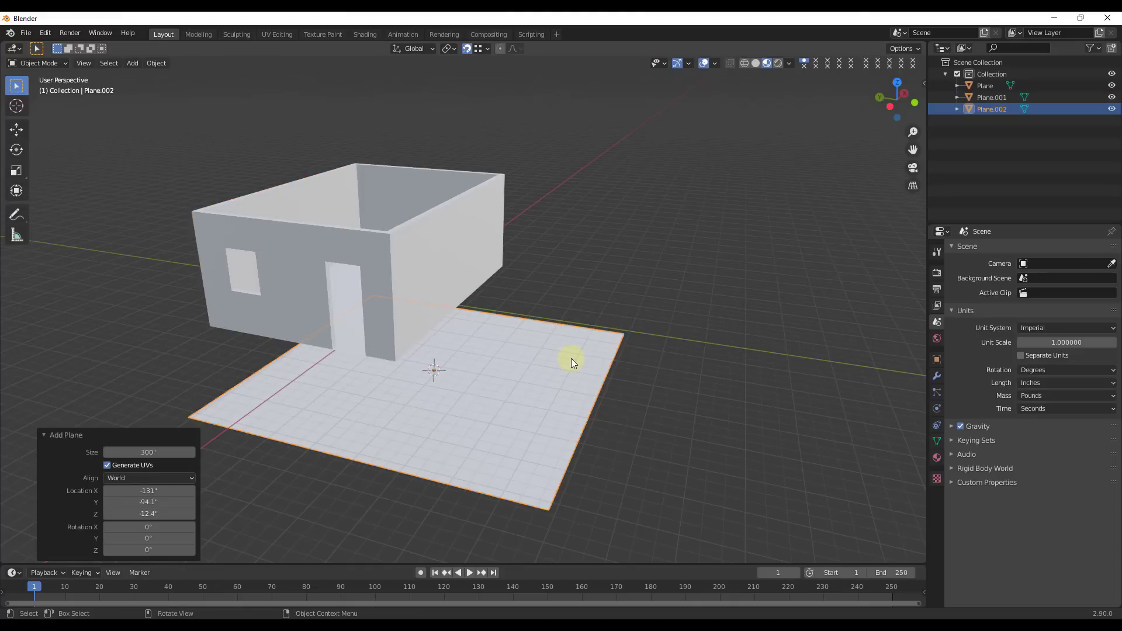
- Move the plane along Y, then 190.54 inches along X beside the first room, and enter Edit Mode
key(g)
key(y)
click(837, 406)
key(g)
key(z)
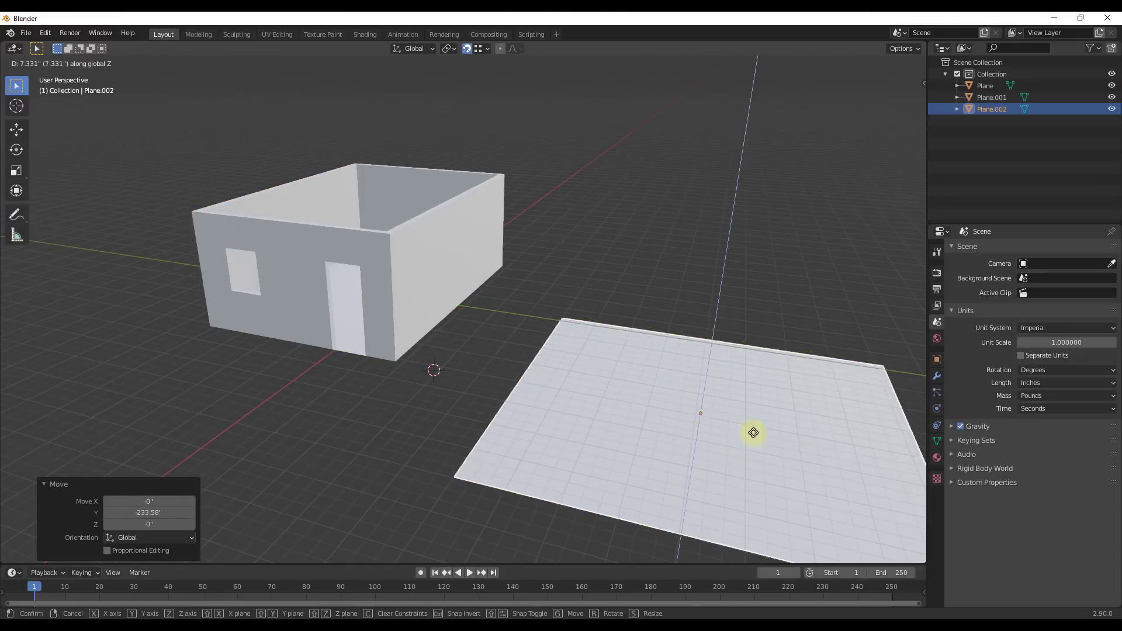
key(x)
click(760, 358)
scroll(701, 327, down, 1)
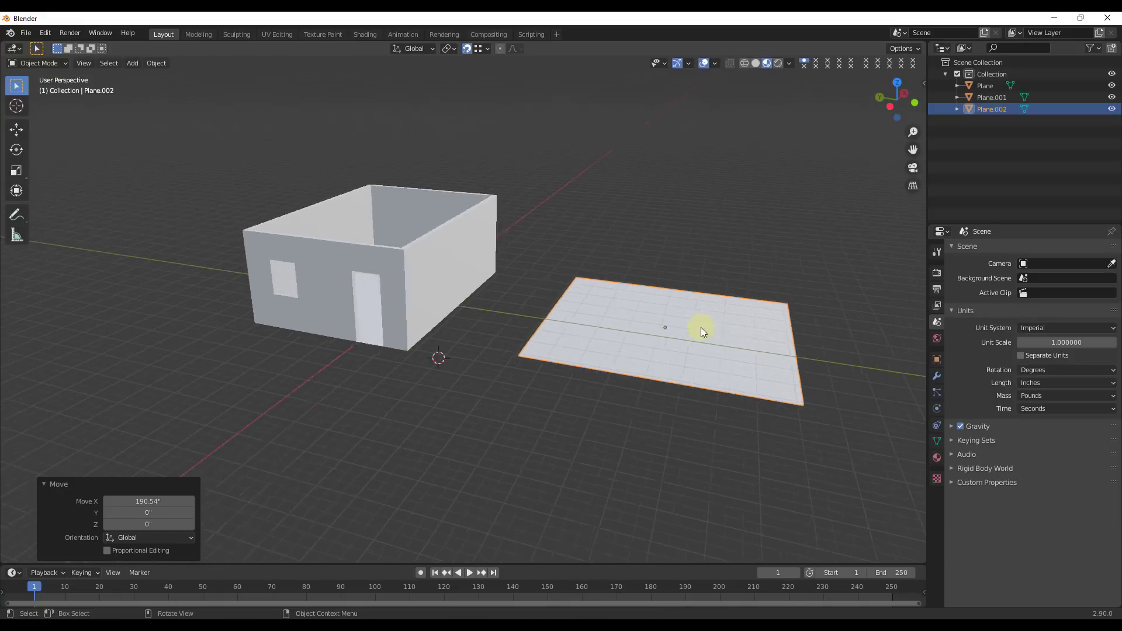
scroll(700, 327, up, 1)
key(Tab)
- Inset the plane's face and select the surrounding border ring of faces
key(i)
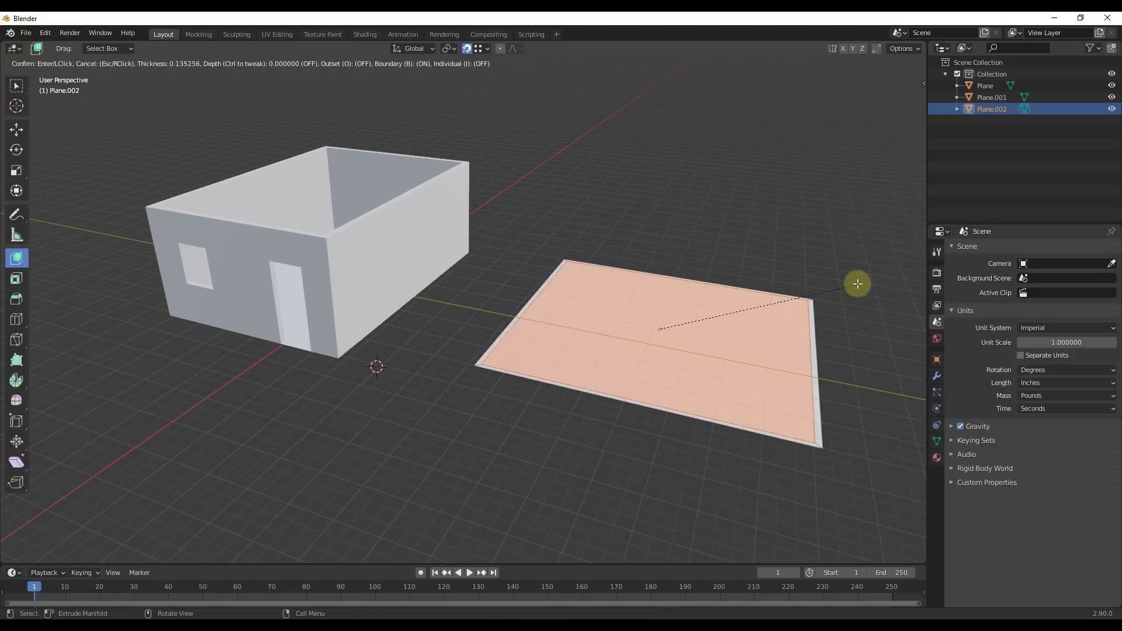
click(857, 283)
key(shift+space)
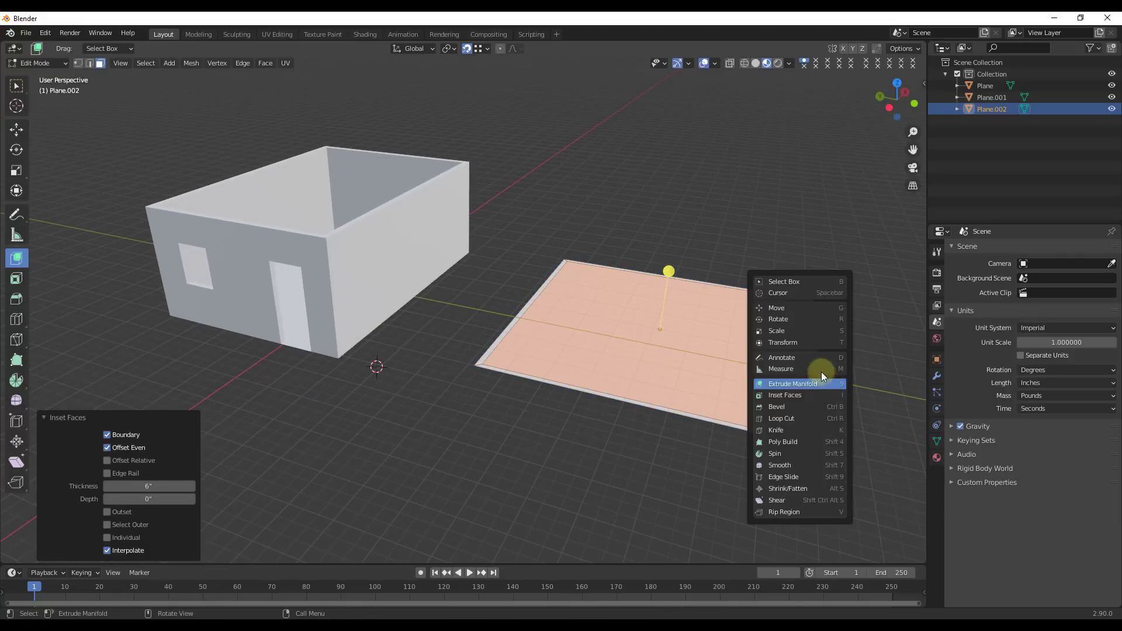
click(703, 190)
scroll(525, 304, up, 2)
click(525, 309)
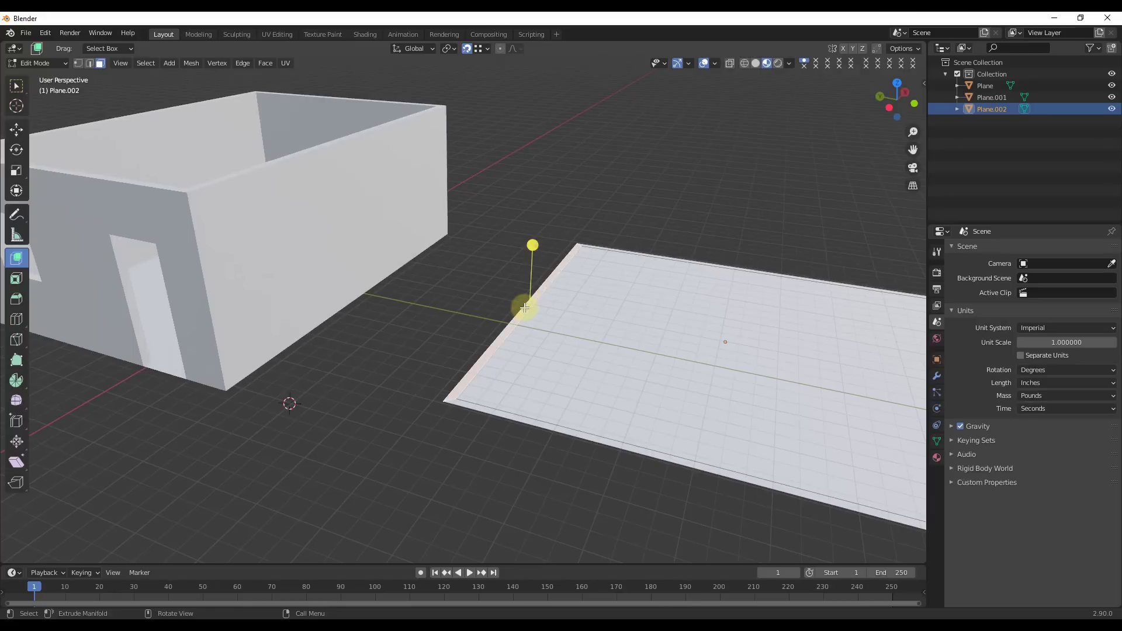
alt+click(580, 250)
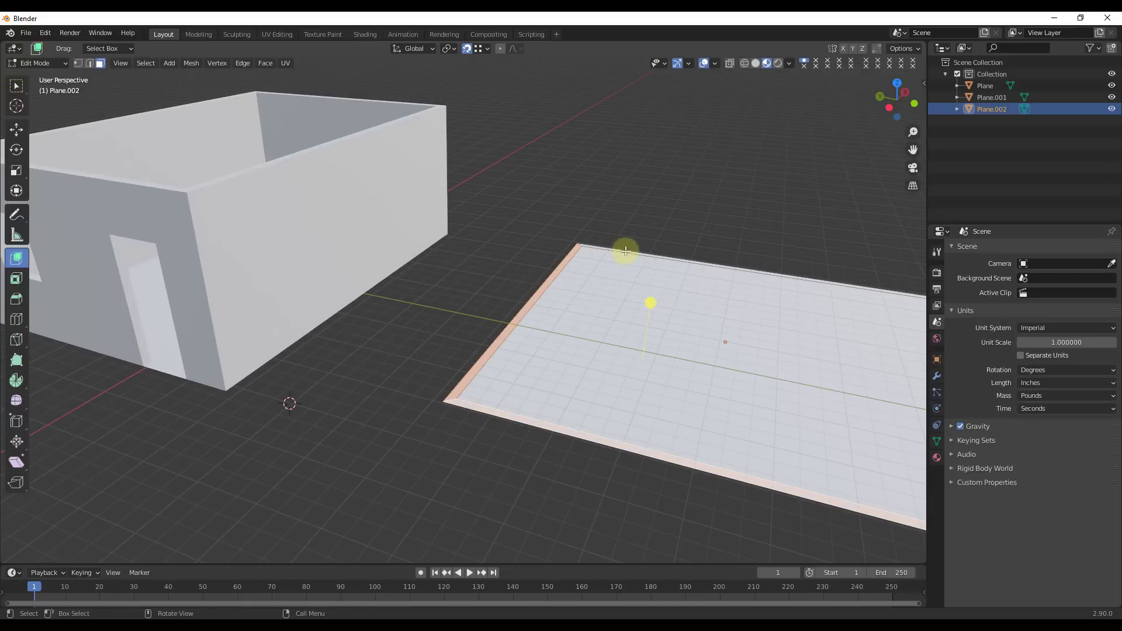
scroll(452, 240, down, 4)
scroll(698, 288, up, 4)
shift+click(575, 295)
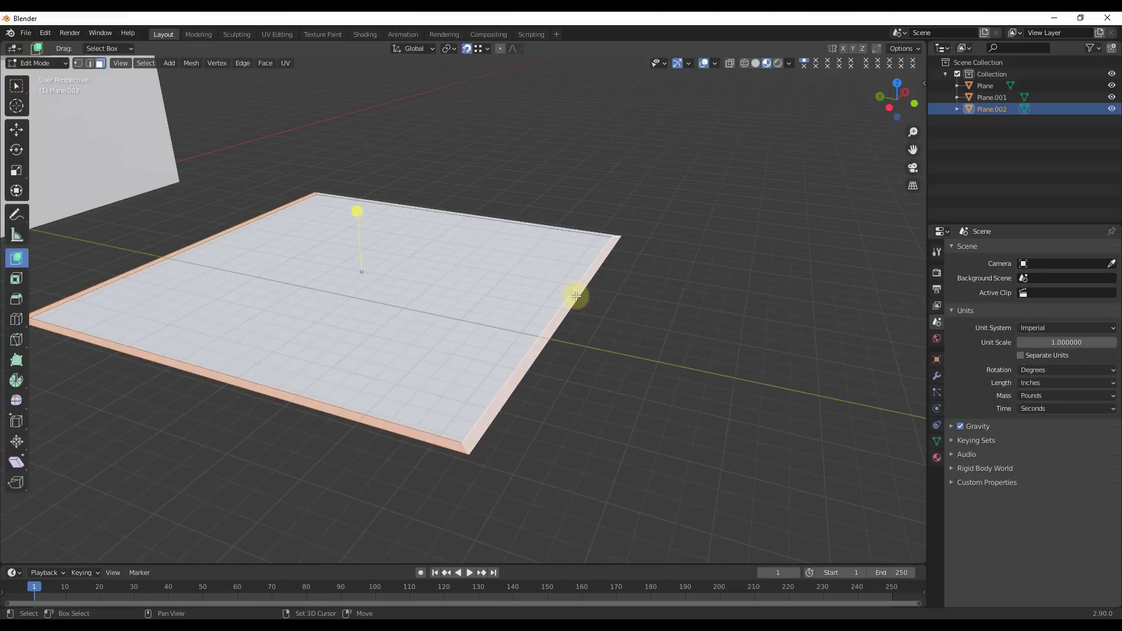
scroll(577, 212, up, 4)
scroll(617, 258, down, 8)
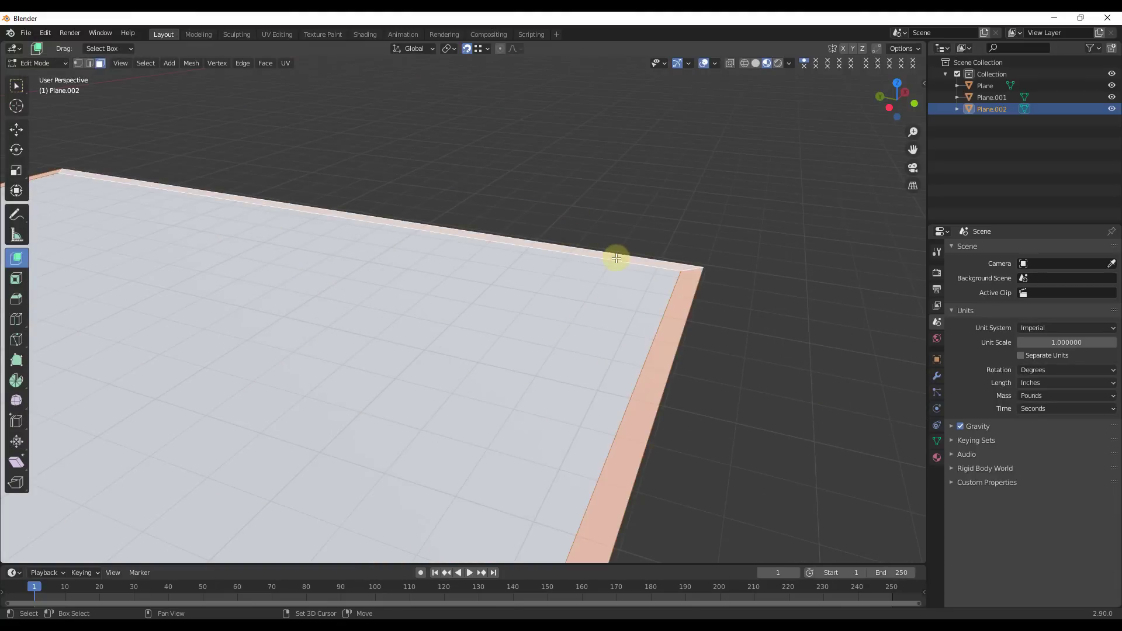
- Extrude the border faces upward into tall walls and return to Object Mode with the sidebar shown
drag(739, 302, 416, 169)
scroll(421, 170, down, 4)
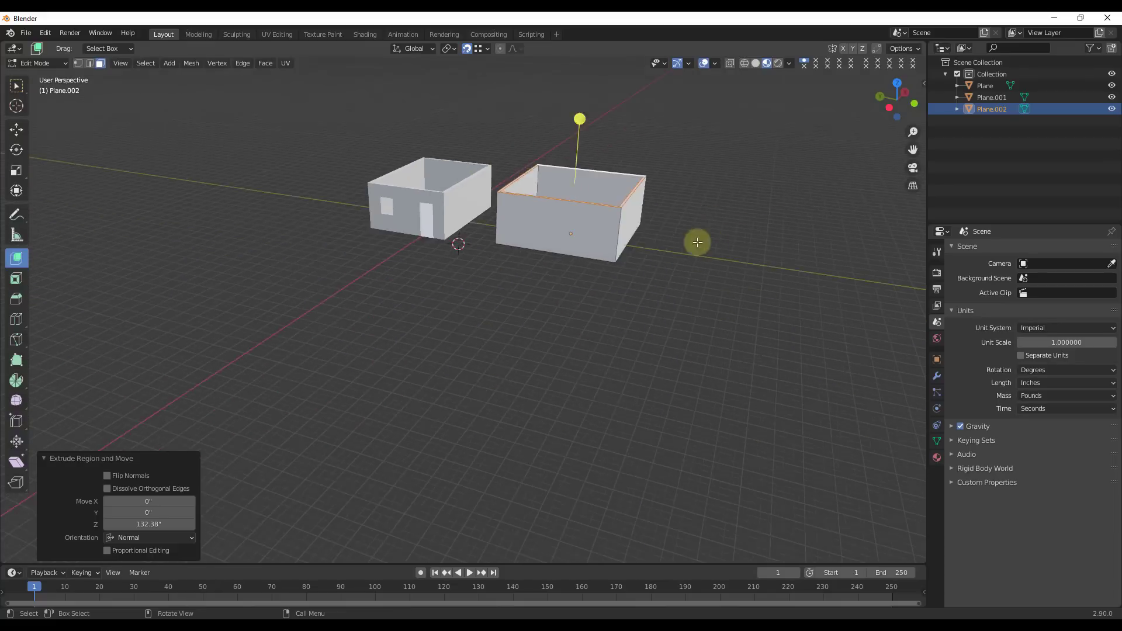
scroll(696, 243, up, 3)
scroll(398, 140, up, 3)
key(Tab)
scroll(641, 205, down, 3)
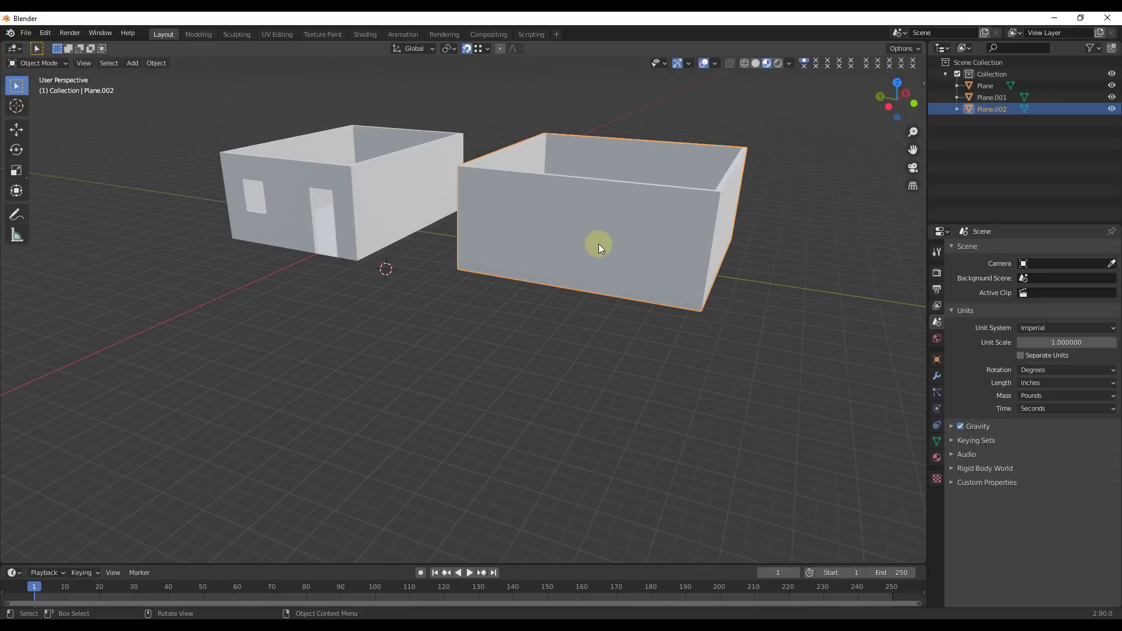
shift+middle_drag(624, 230, 627, 283)
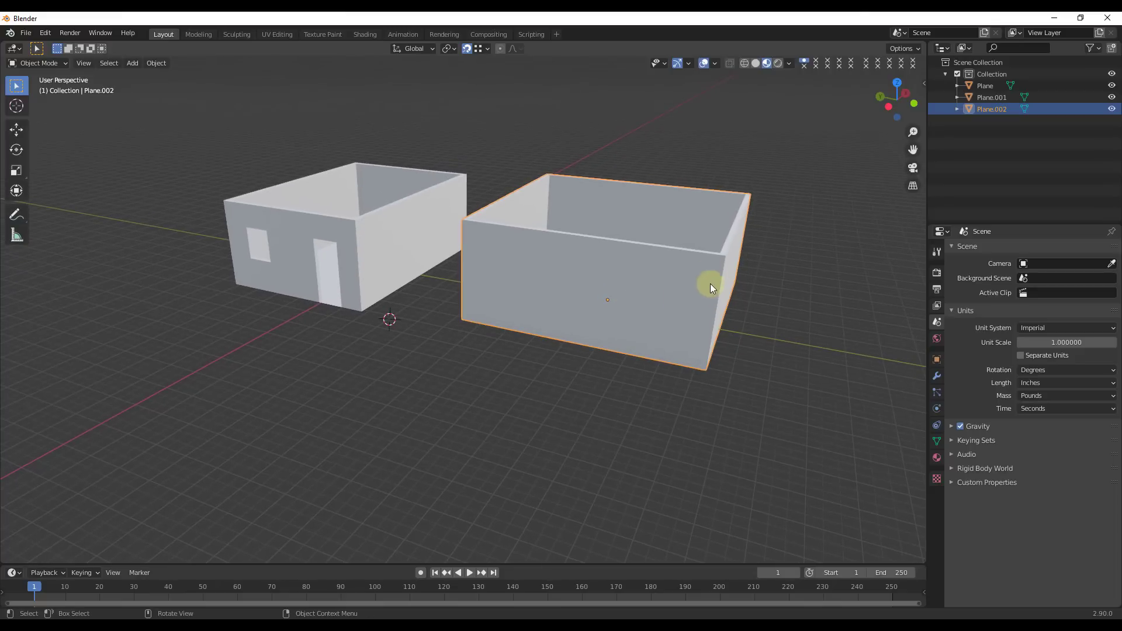
scroll(637, 291, up, 1)
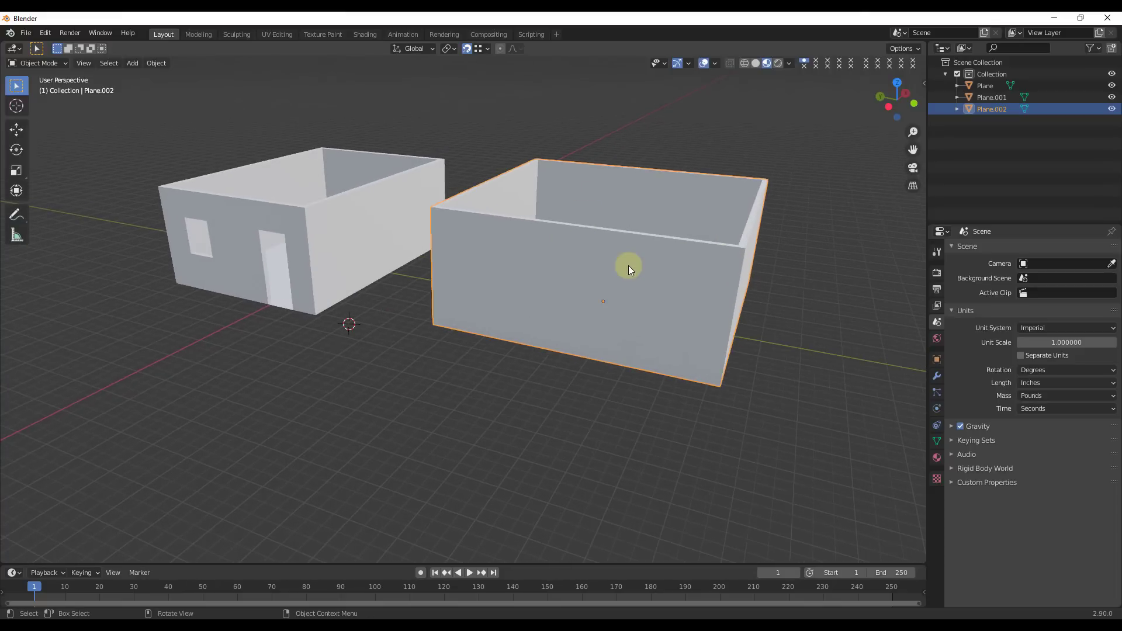
scroll(631, 266, down, 1)
scroll(711, 263, up, 2)
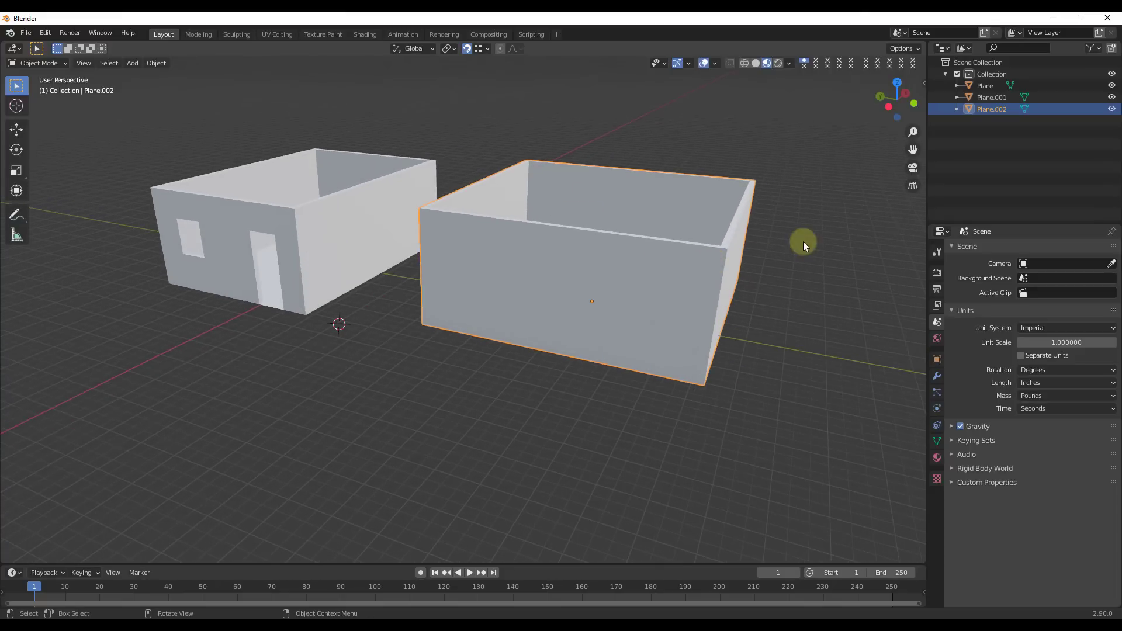
key(n)
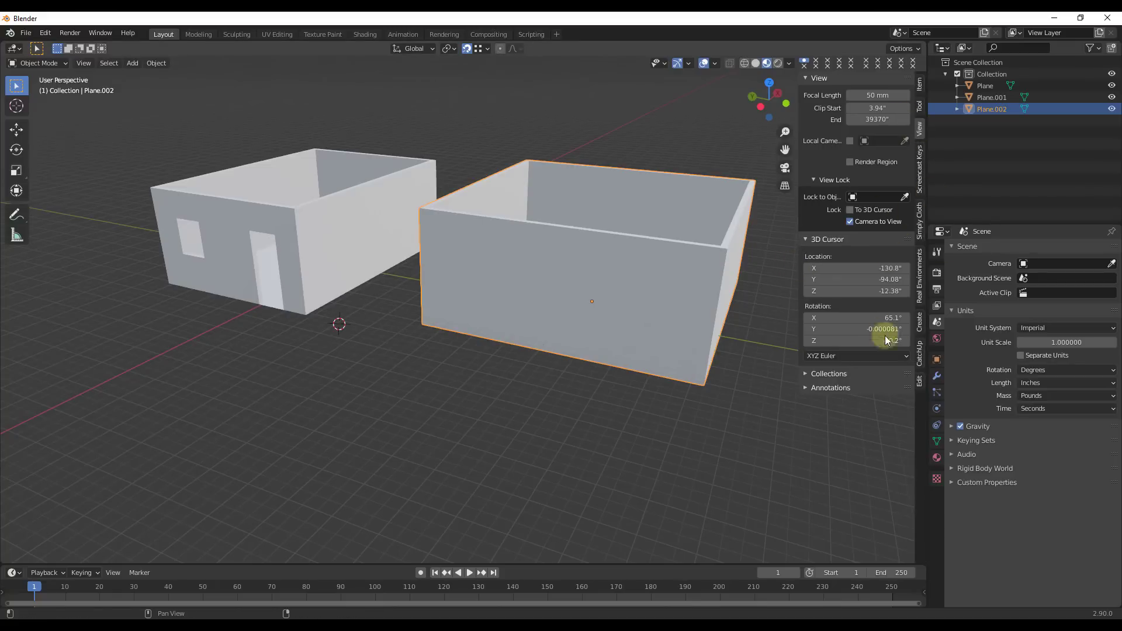
- Add an Archimesh door from the sidebar with a 90-degree rotation
click(920, 324)
click(825, 121)
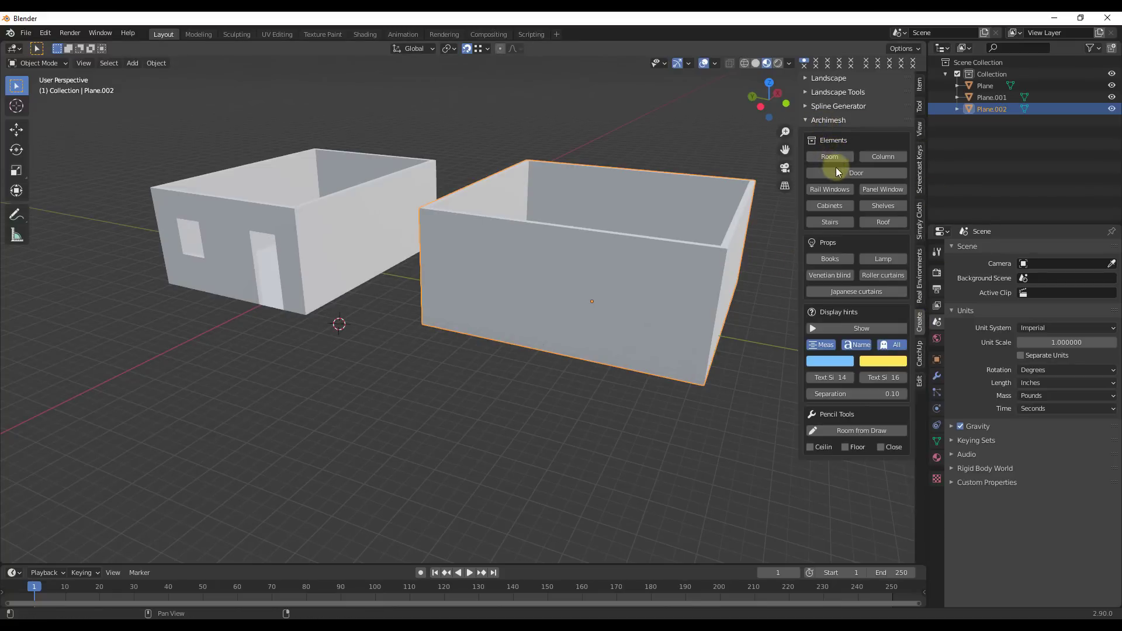
click(856, 173)
scroll(377, 272, down, 1)
scroll(376, 270, up, 2)
shift+middle_drag(733, 309, 524, 296)
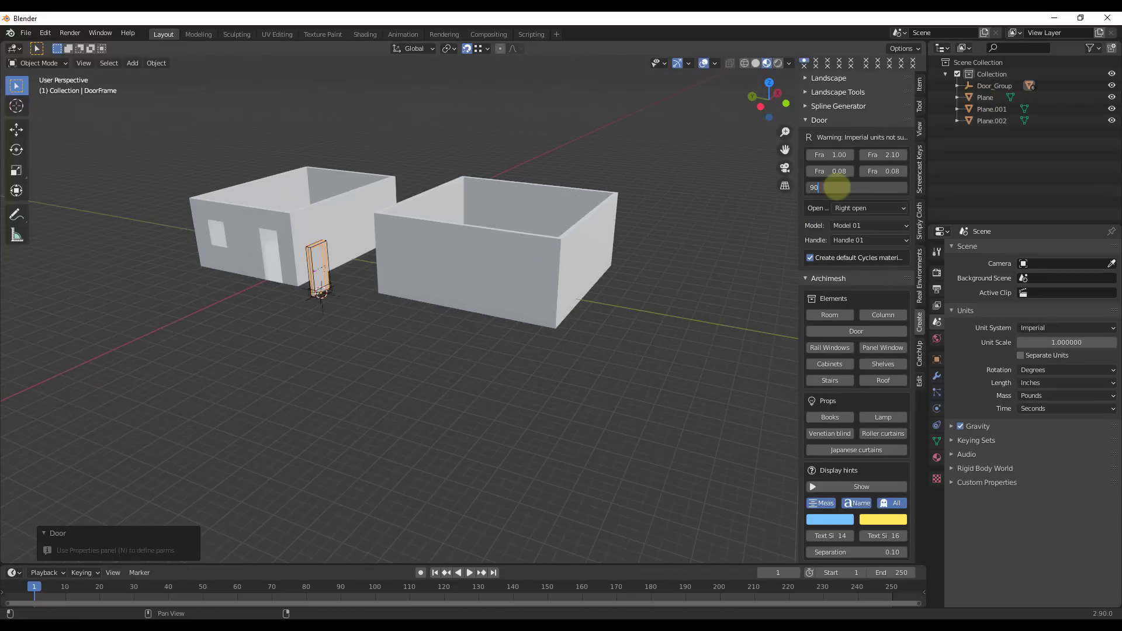
key(Return)
scroll(304, 345, up, 5)
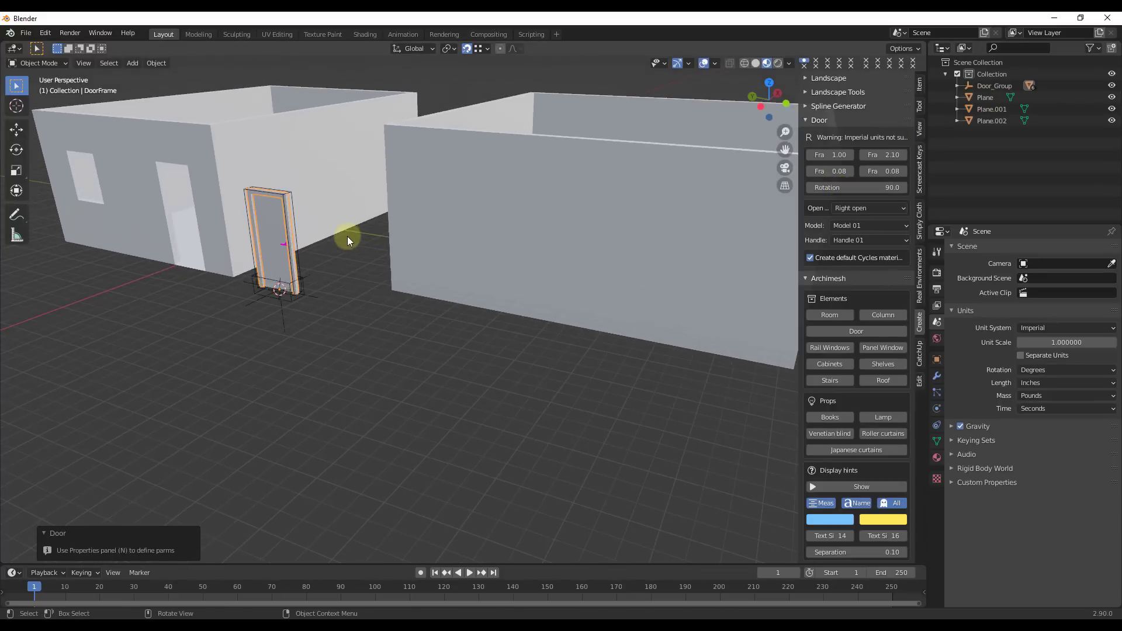
- Move Door_Group to the second room's corner, then along Y into the front wall
right_click(988, 87)
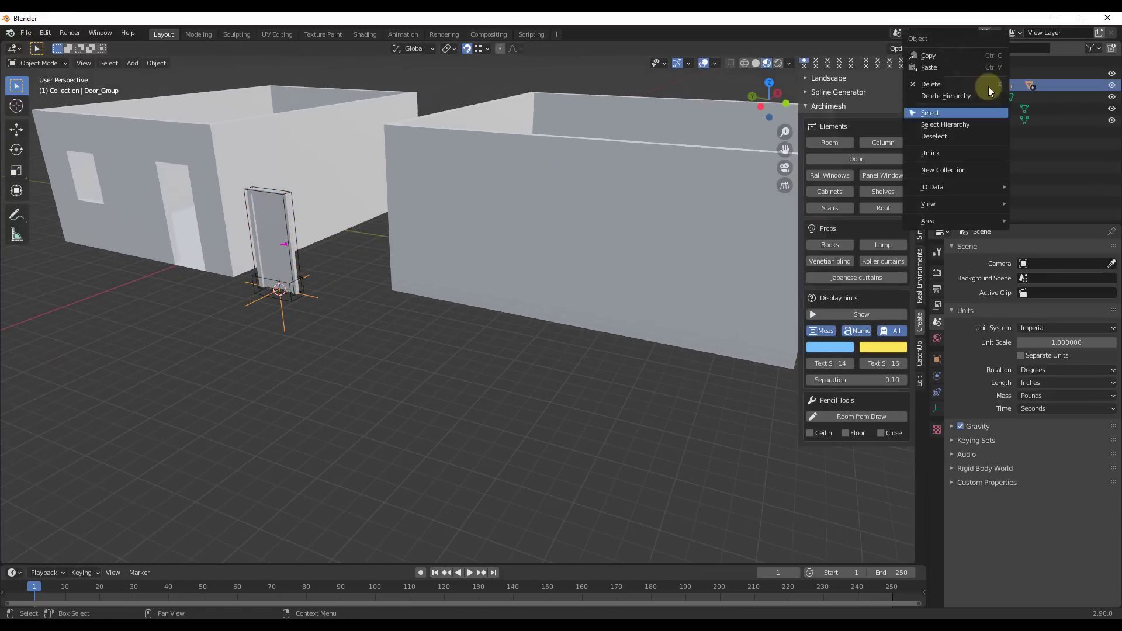
key(g)
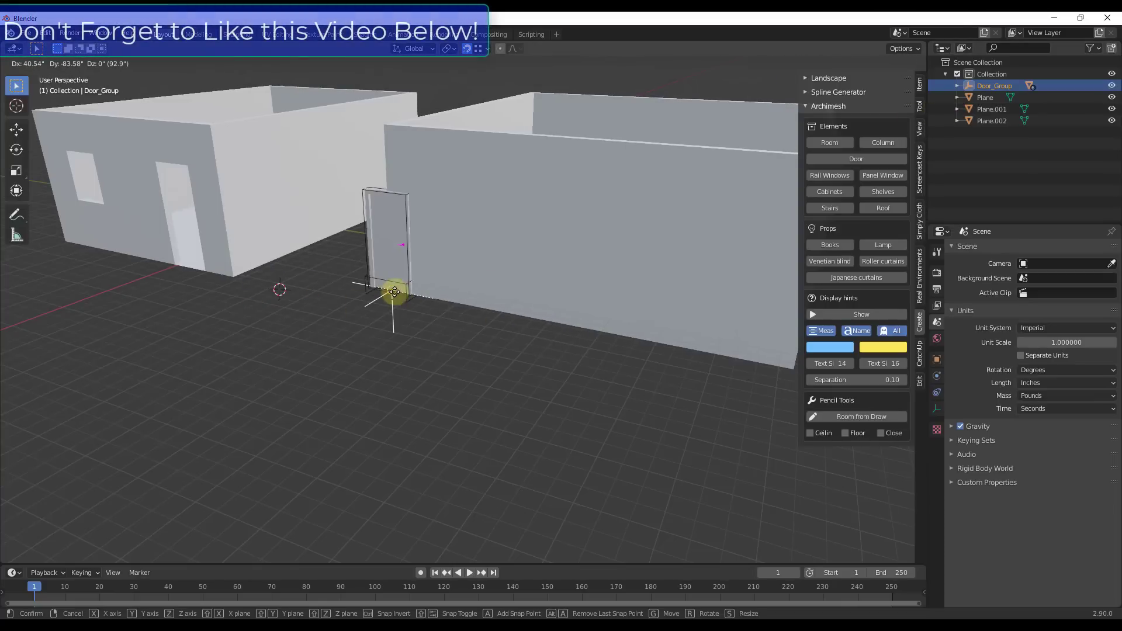
click(401, 290)
key(g)
key(y)
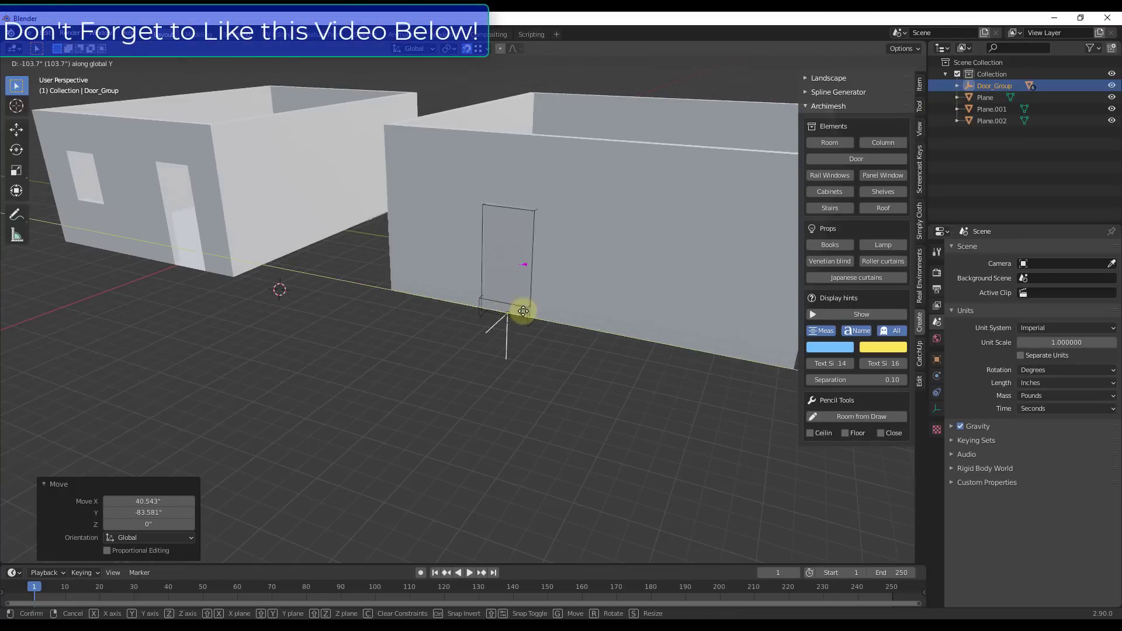
click(592, 317)
- Select CTRL_Hole and slide it along Y into the wall
middle_drag(722, 242, 553, 63)
click(559, 262)
drag(507, 255, 514, 262)
- Finish positioning CTRL_Hole along X and adjust the door's rotation about Z
click(514, 261)
key(s)
key(g)
key(x)
middle_drag(488, 246, 341, 363)
click(381, 321)
click(340, 363)
scroll(341, 363, down, 3)
key(r)
key(z)
click(544, 411)
middle_drag(545, 412, 453, 409)
- Add a Boolean Difference modifier to Plane.002 with CTRL_Hole as the cutting object
click(514, 336)
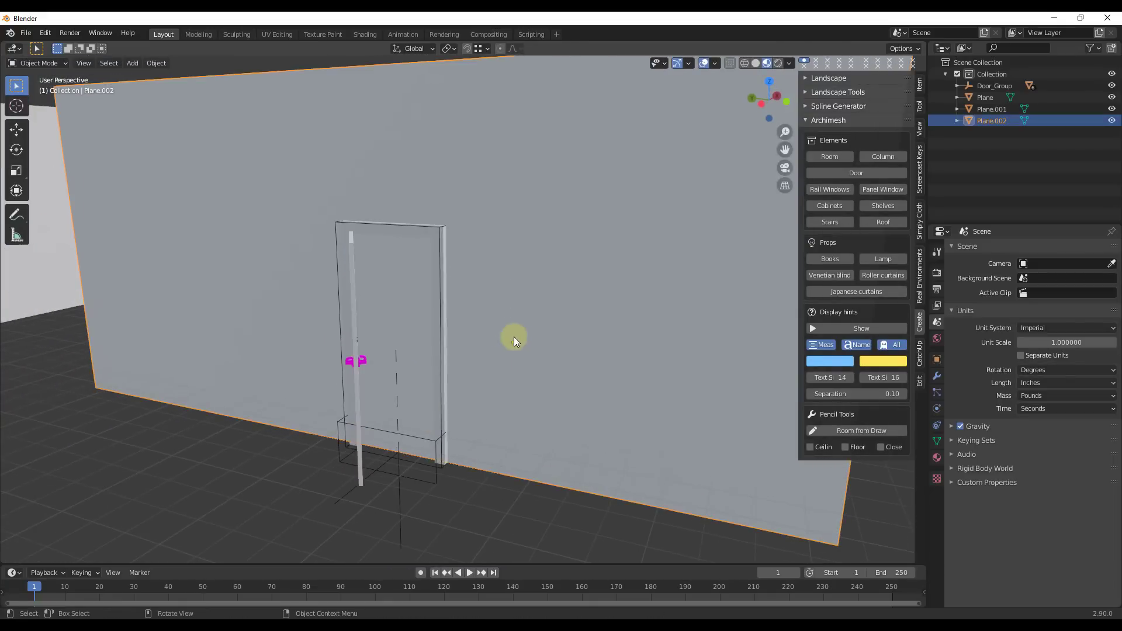
scroll(514, 336, down, 3)
middle_drag(514, 337, 464, 296)
click(937, 376)
click(1001, 249)
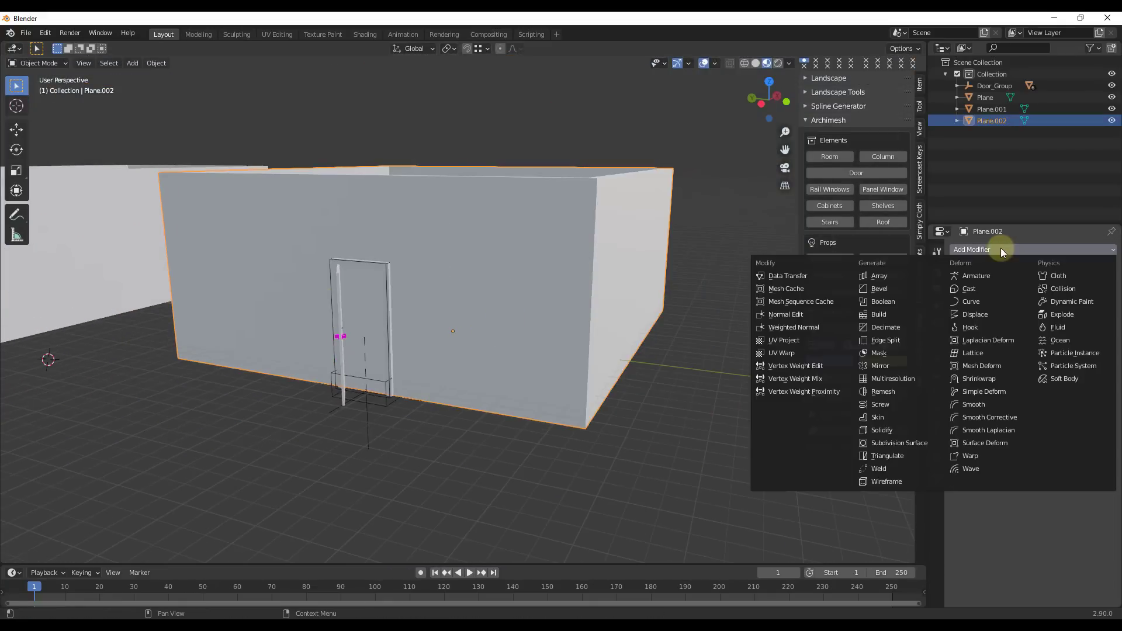
click(884, 300)
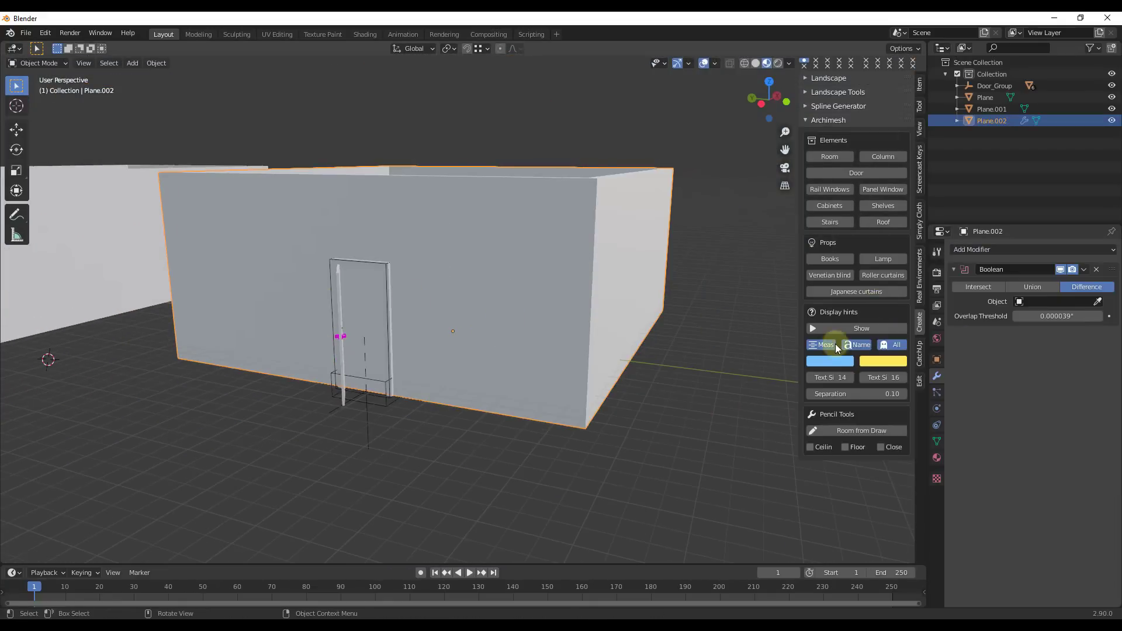
click(1098, 302)
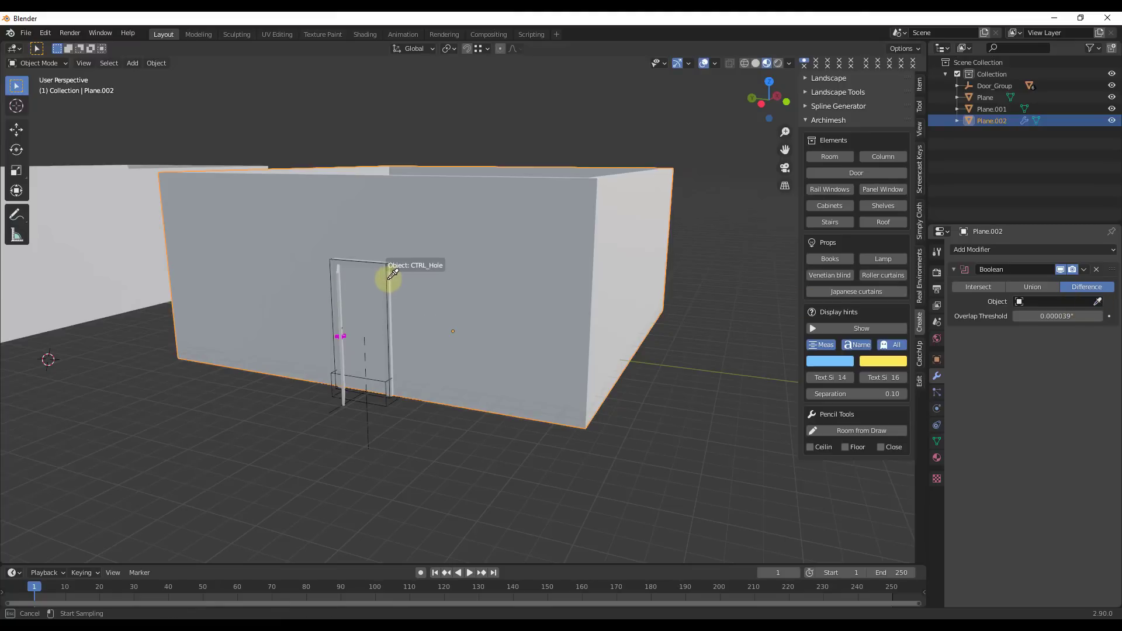
click(387, 279)
middle_drag(374, 263, 409, 230)
scroll(437, 270, up, 3)
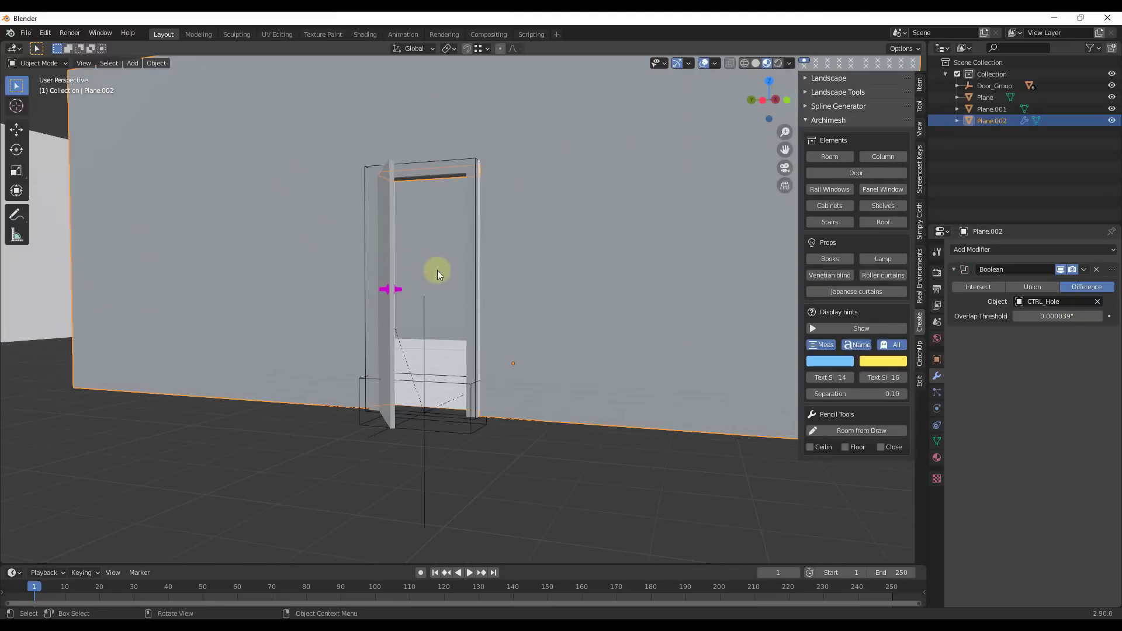
click(474, 317)
middle_drag(461, 321, 684, 222)
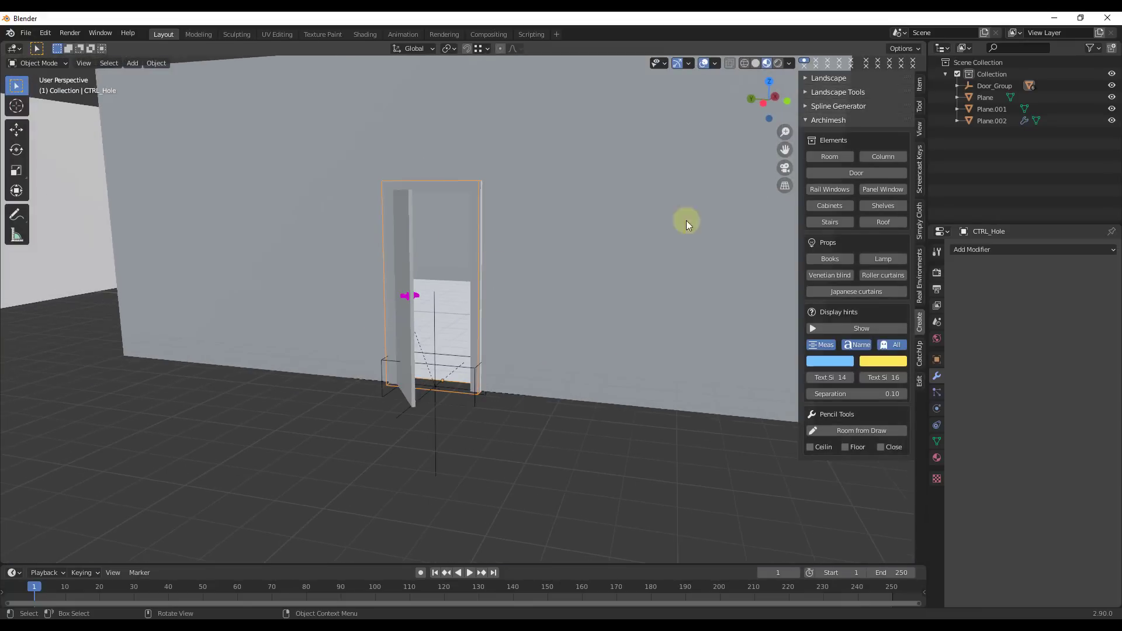
- Move Door_Group -82.182 along global Y so its opening sits further along the second room's front wall
click(1002, 86)
right_click(1002, 85)
click(945, 111)
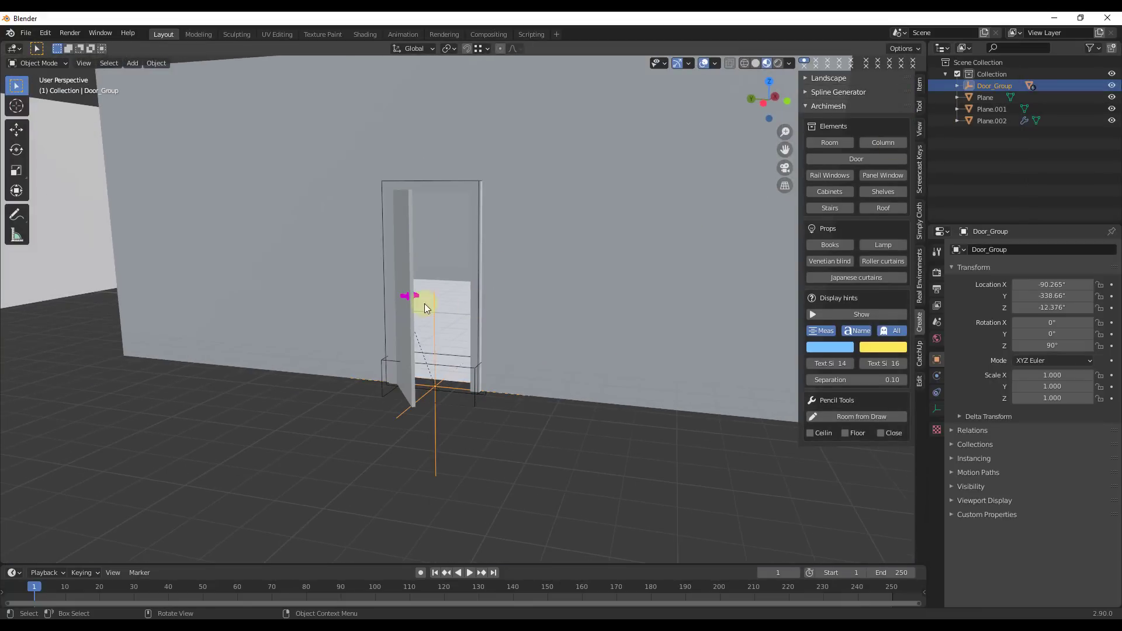
key(g)
key(y)
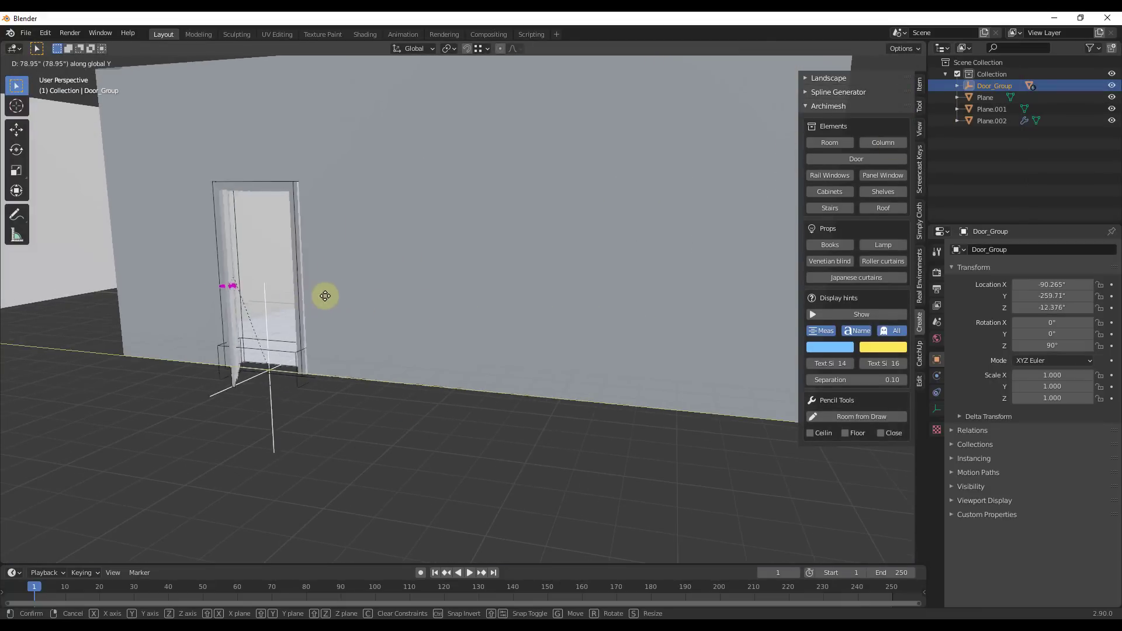
click(695, 345)
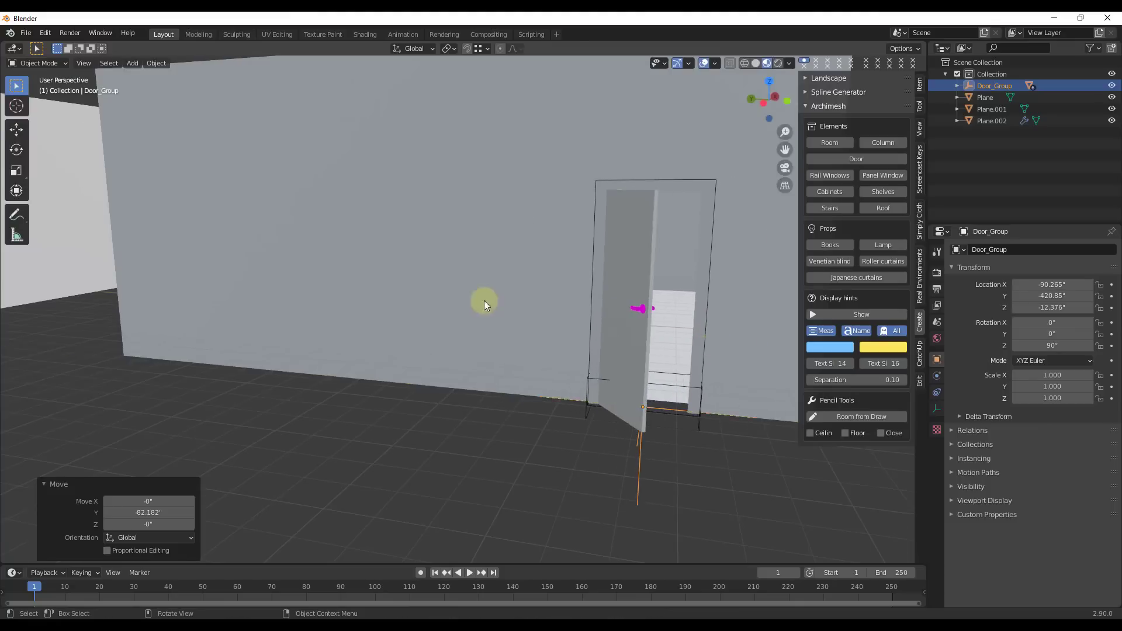
- Orbit and zoom around the walls to inspect the door opening at its new spot
scroll(598, 236, down, 3)
middle_drag(613, 235, 502, 304)
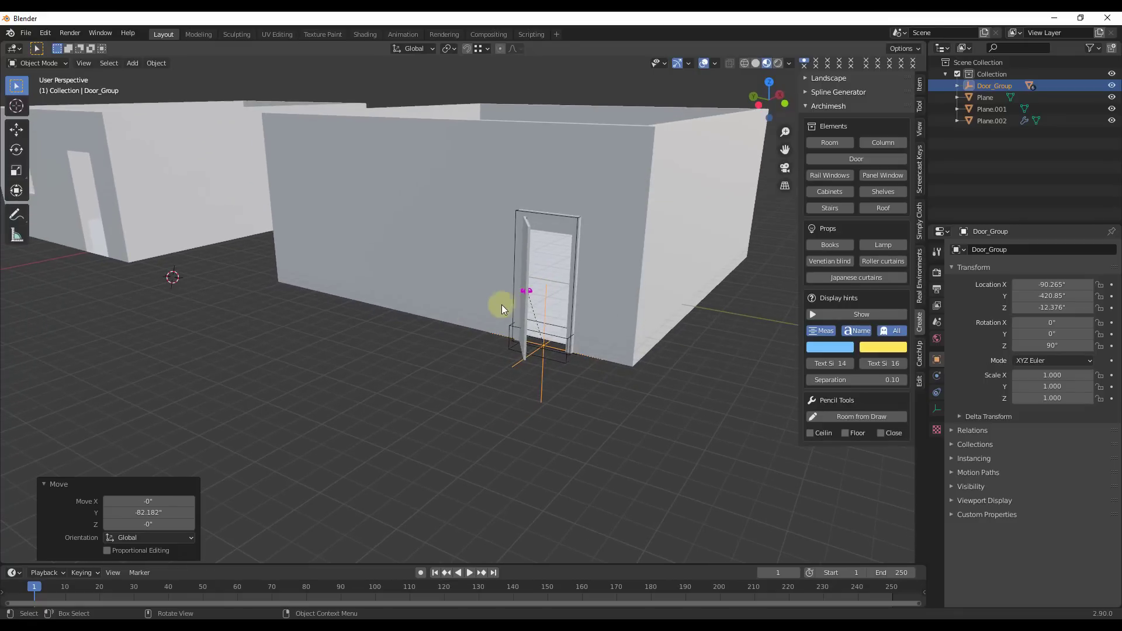
scroll(638, 244, down, 2)
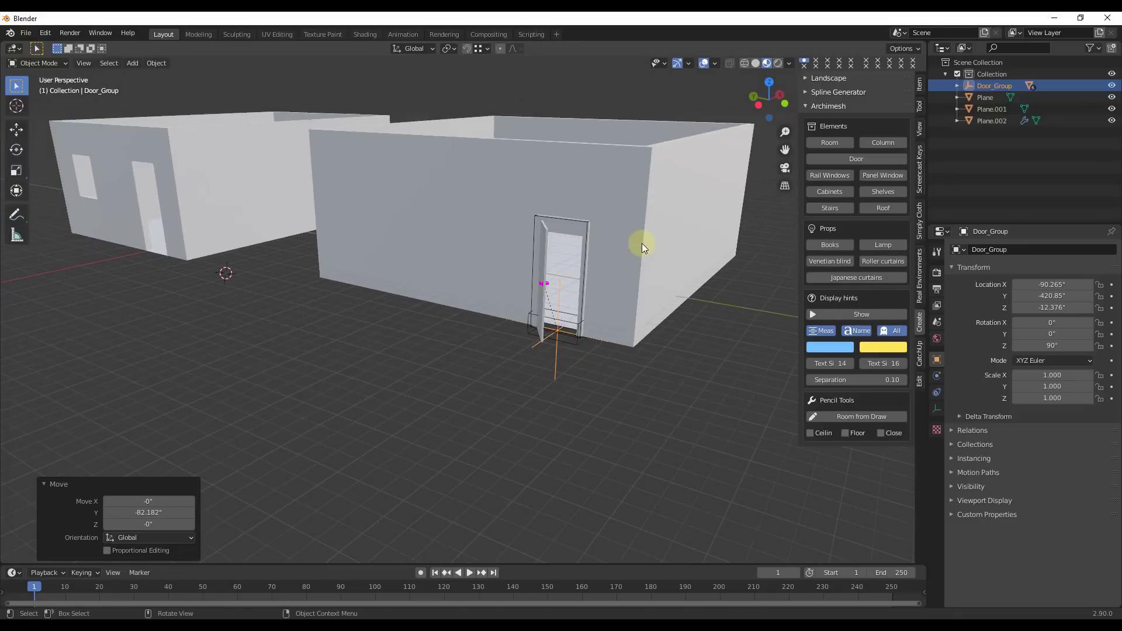
scroll(438, 240, up, 3)
scroll(462, 233, down, 1)
scroll(704, 250, up, 1)
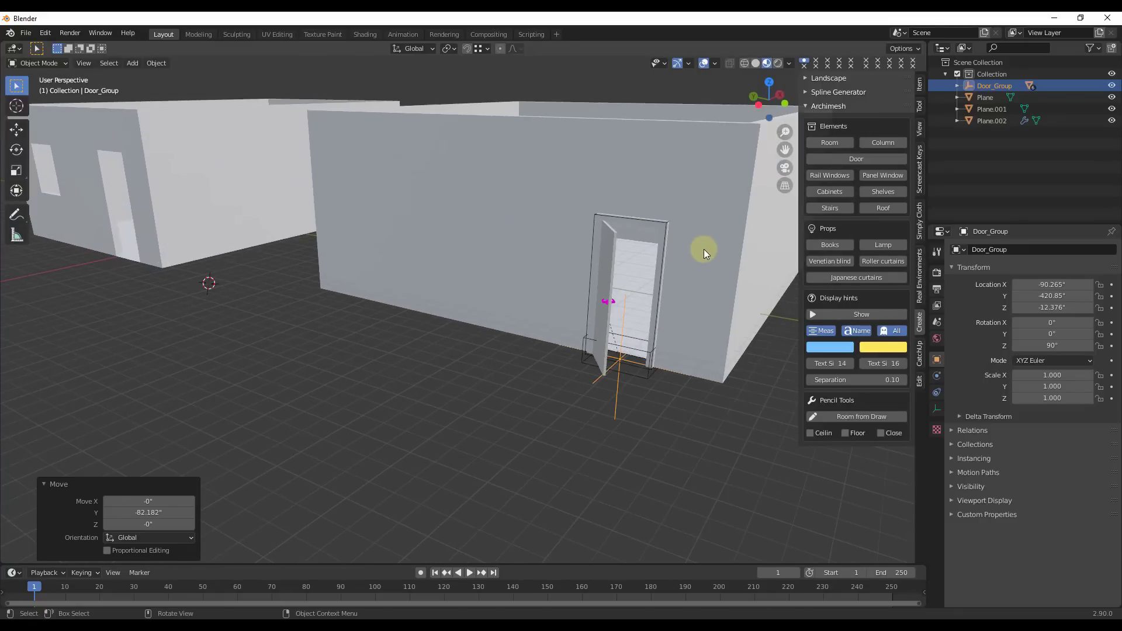
scroll(637, 246, down, 2)
middle_drag(516, 213, 618, 190)
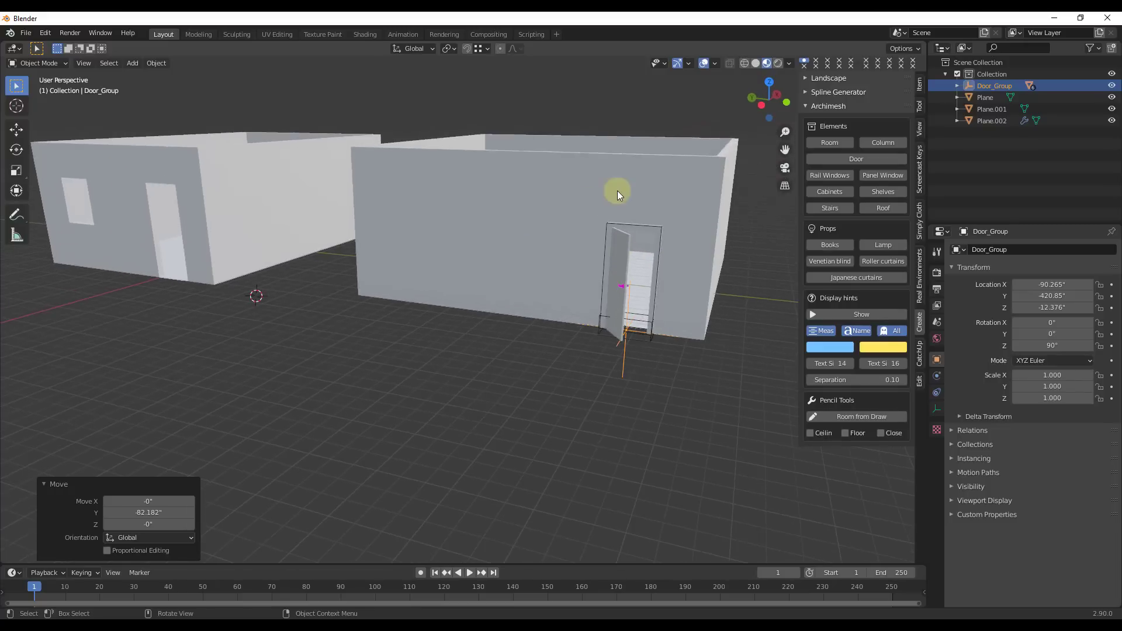
click(601, 191)
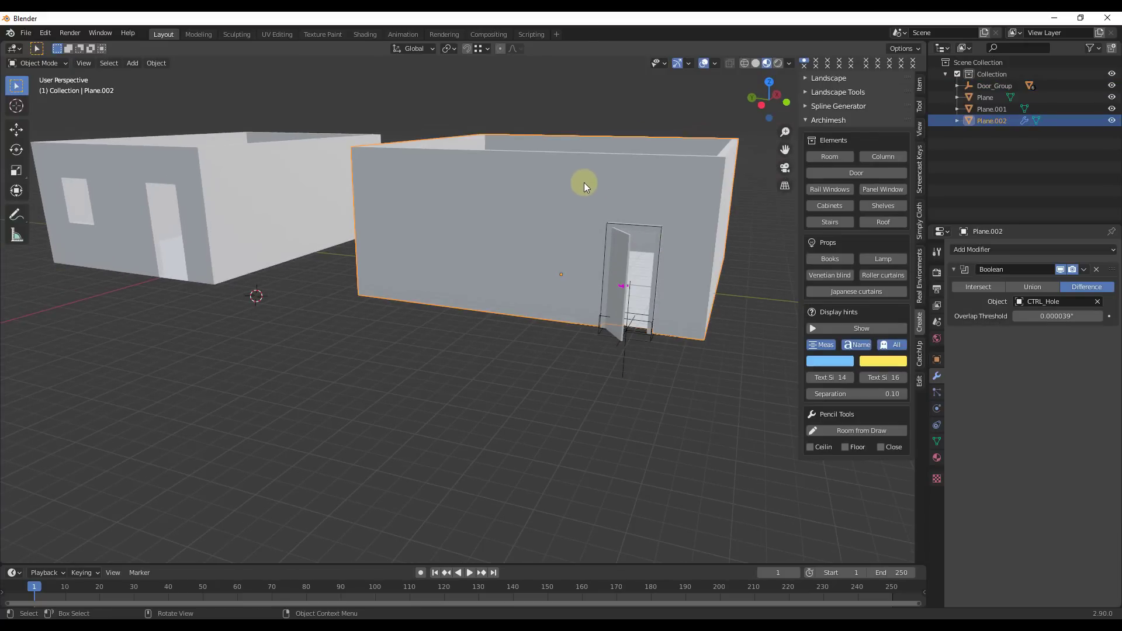
key(Tab)
middle_drag(571, 146, 539, 196)
key(Tab)
middle_drag(637, 281, 620, 204)
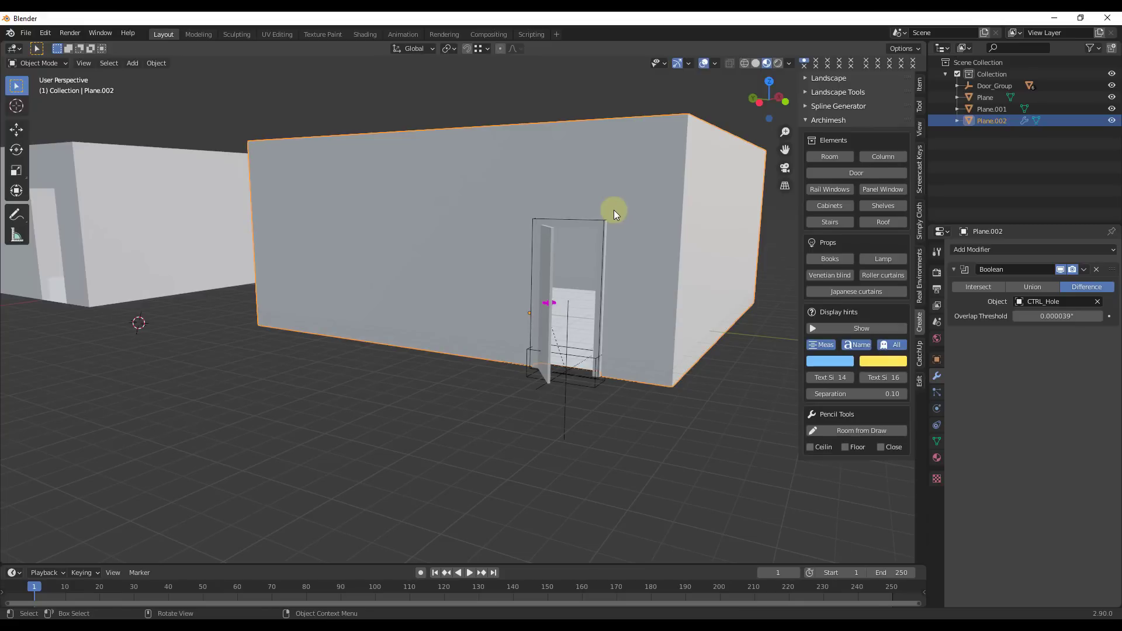
scroll(620, 210, down, 5)
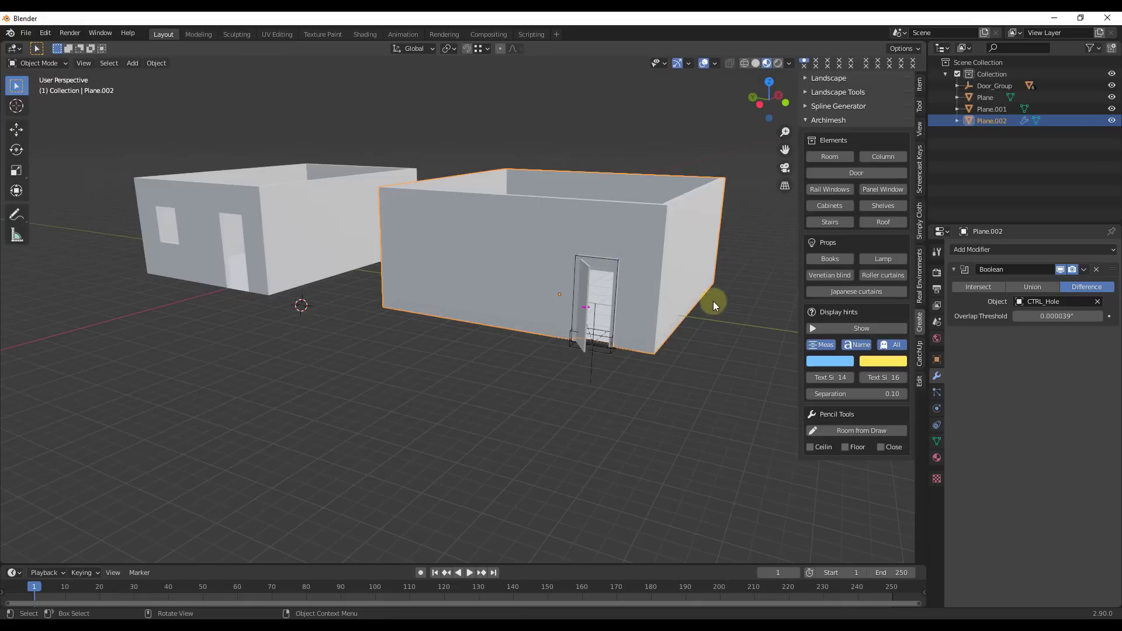
scroll(643, 333, up, 4)
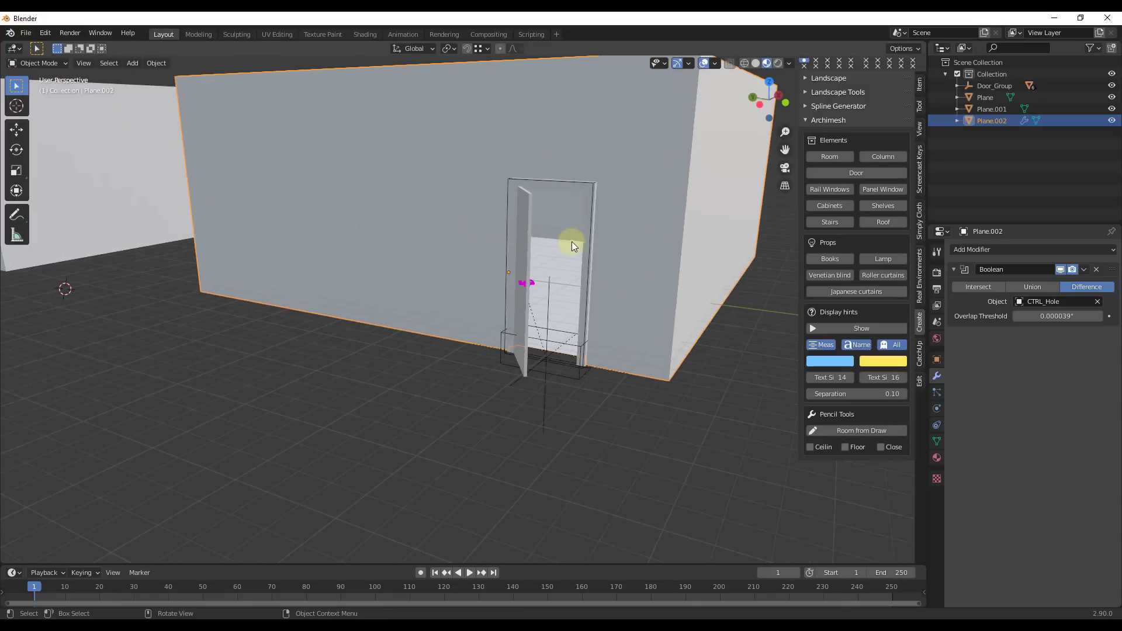
scroll(619, 251, down, 5)
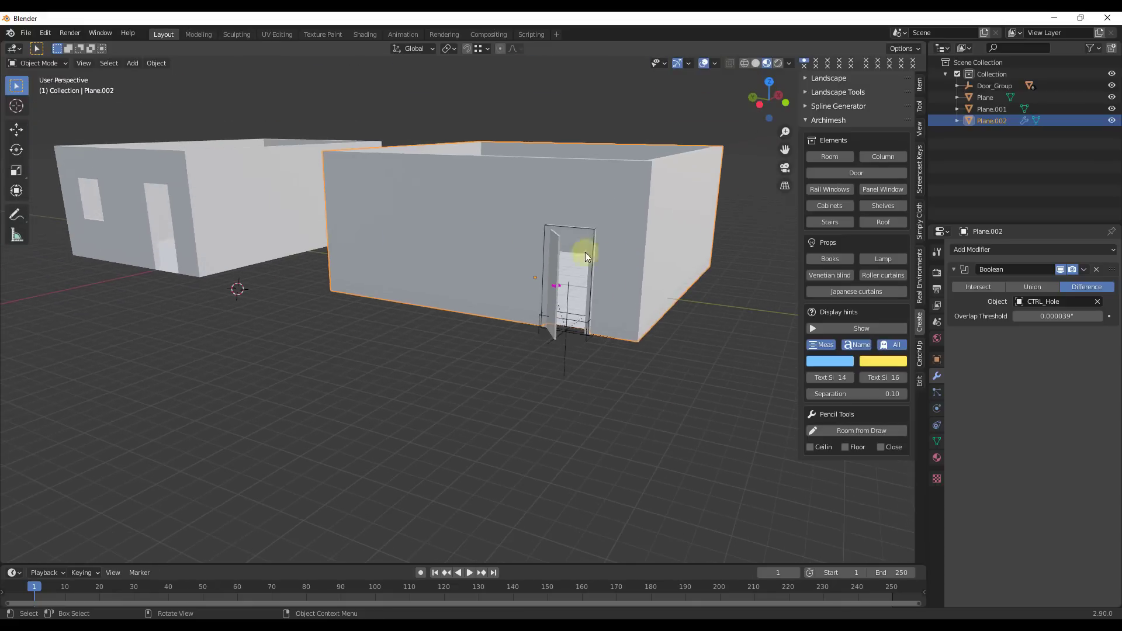
scroll(218, 201, up, 3)
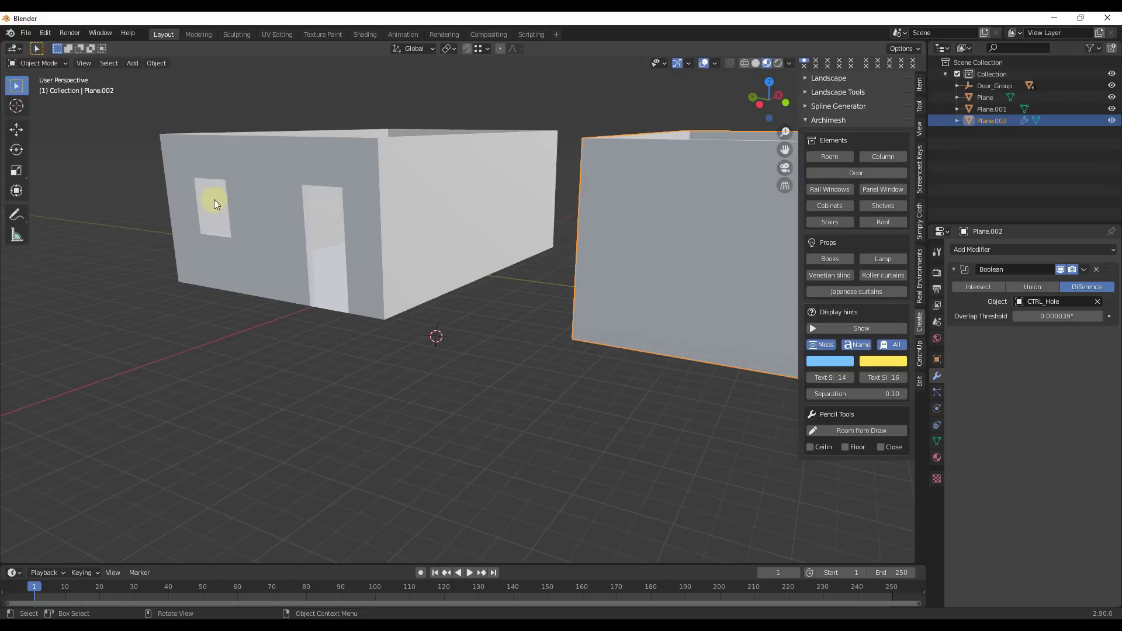
scroll(214, 199, down, 3)
scroll(596, 205, up, 2)
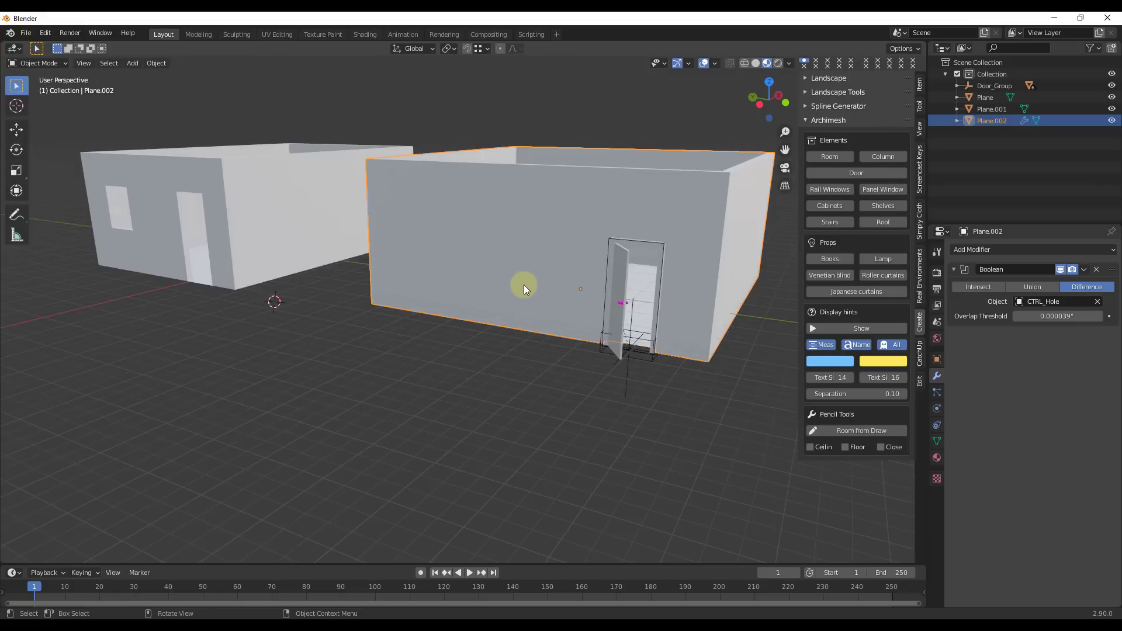
scroll(523, 285, down, 1)
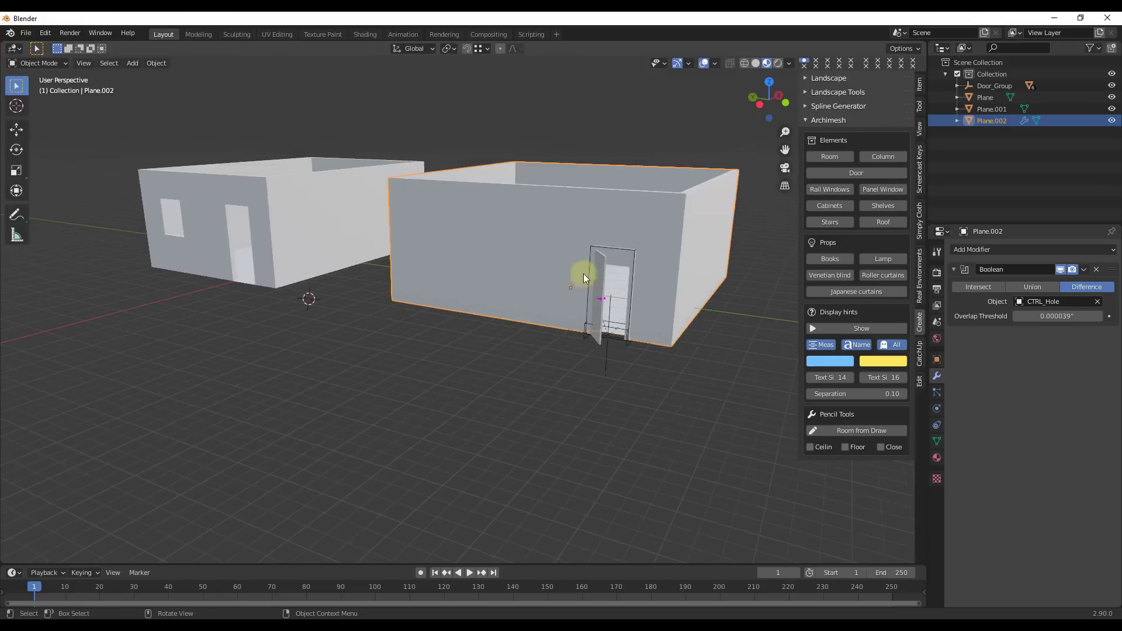
scroll(586, 278, up, 1)
scroll(686, 141, up, 1)
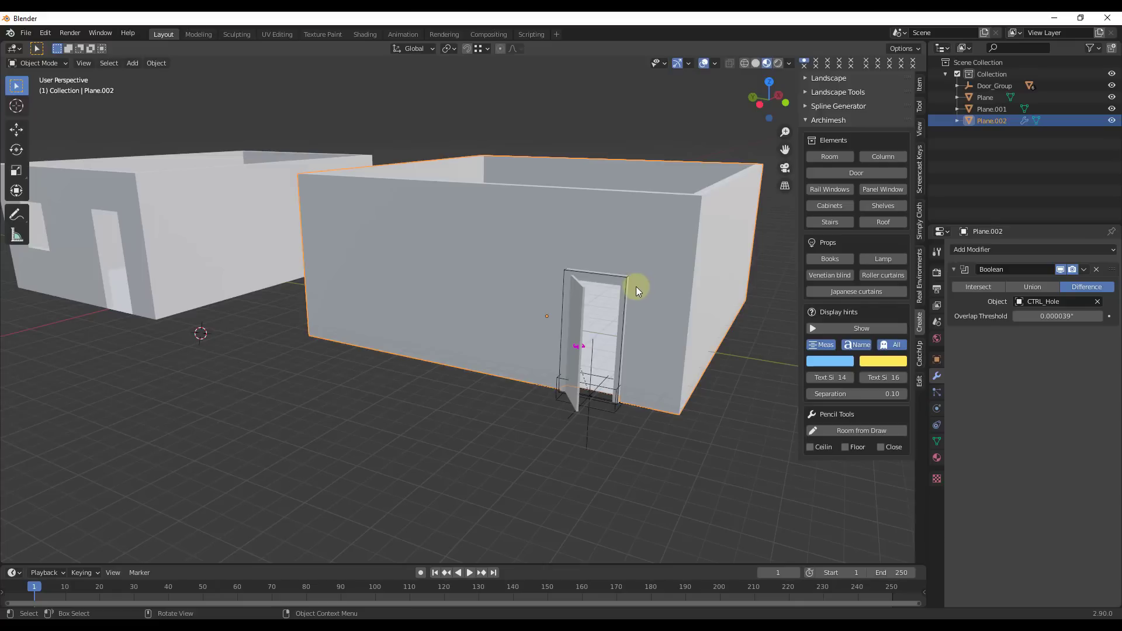
scroll(632, 293, down, 1)
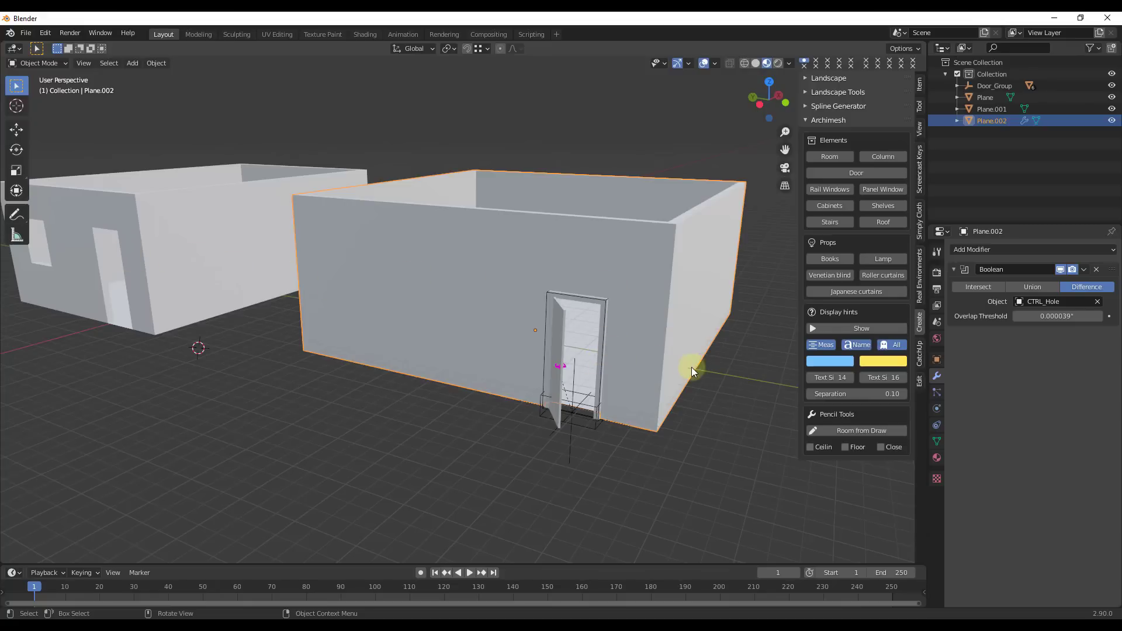
scroll(467, 281, down, 1)
scroll(169, 241, up, 2)
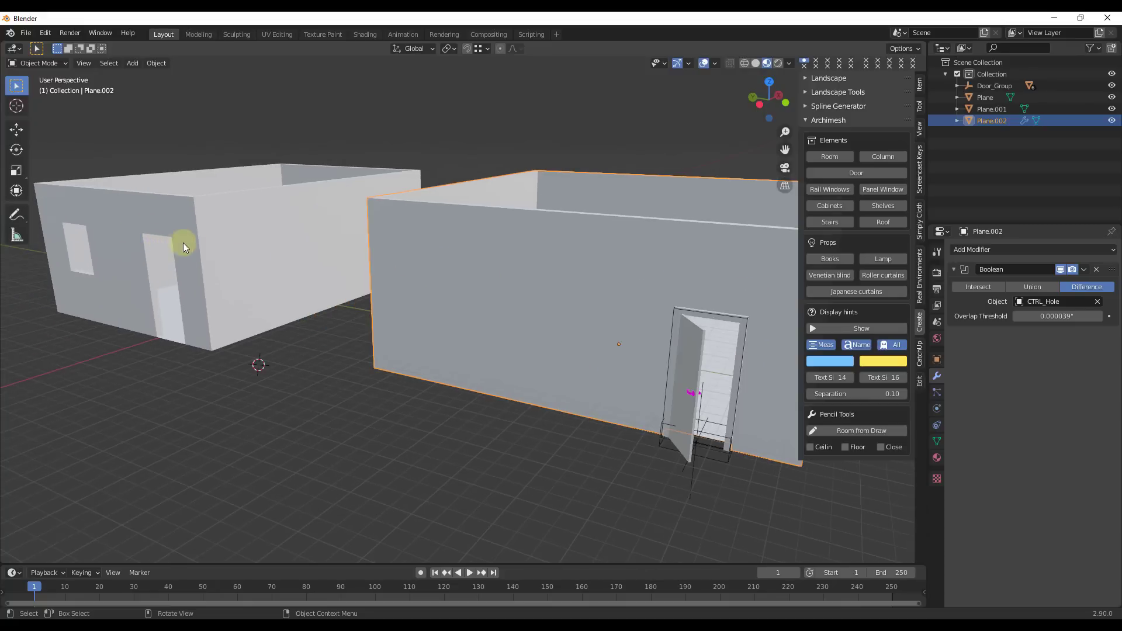